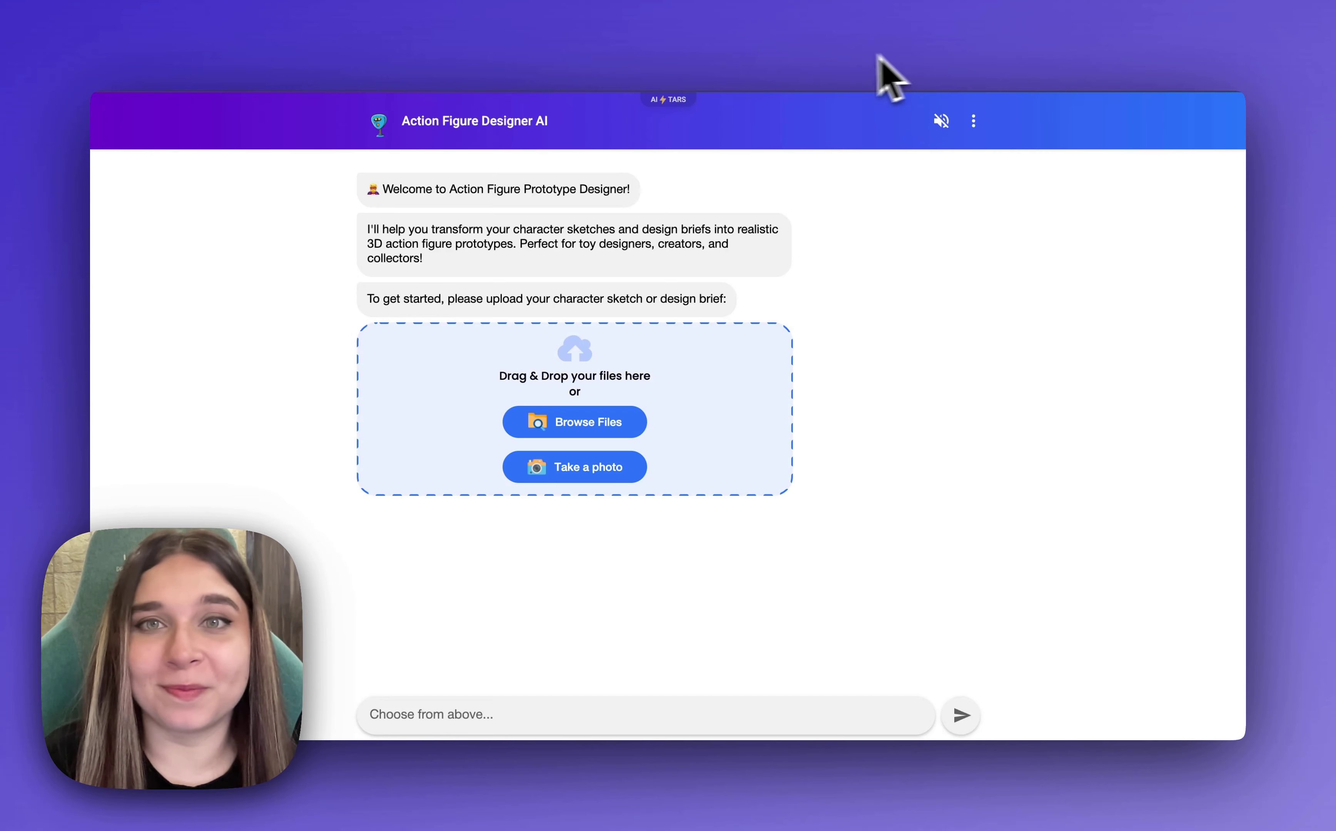
Upload character_design_png.jpg as the character sketch and answer "yes" to have the action figure prototypes created
click(442, 395)
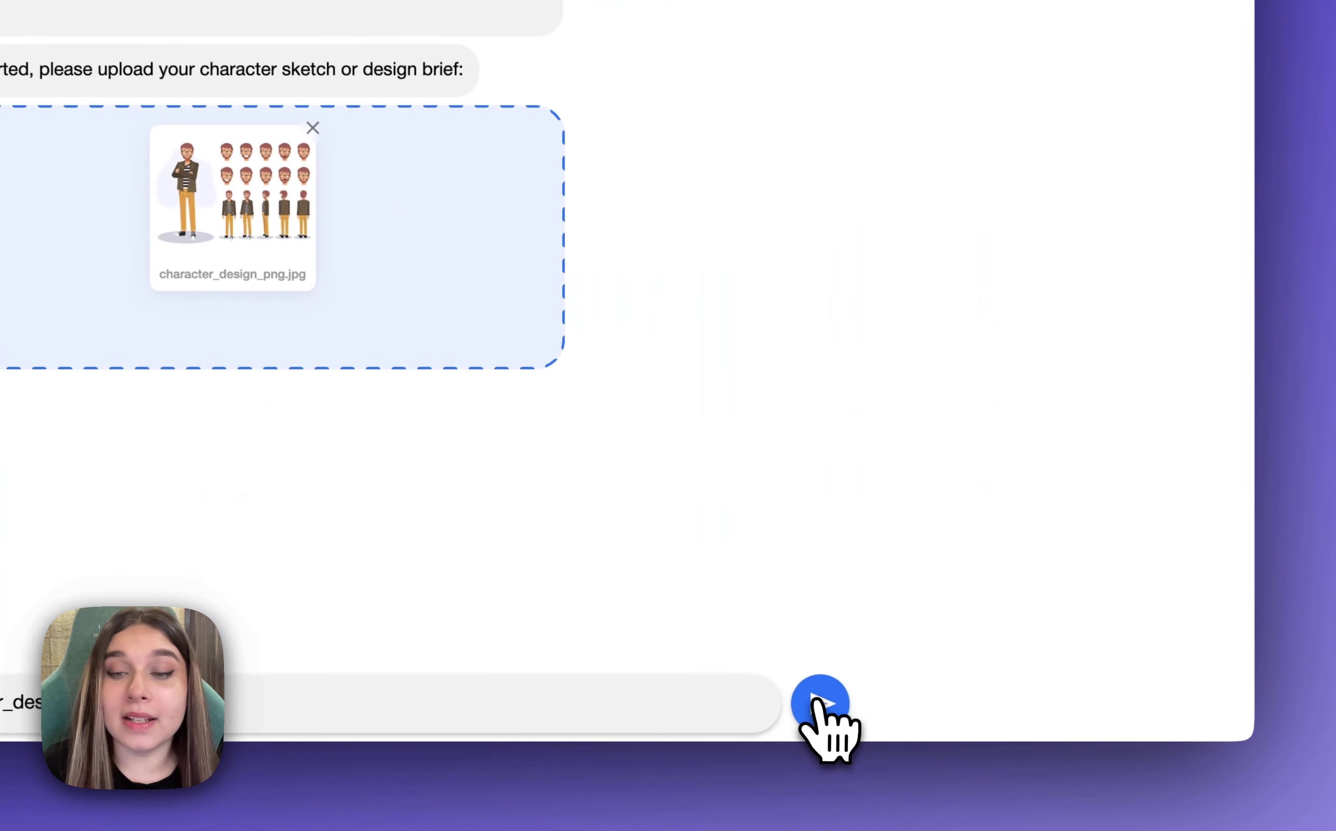
click(820, 707)
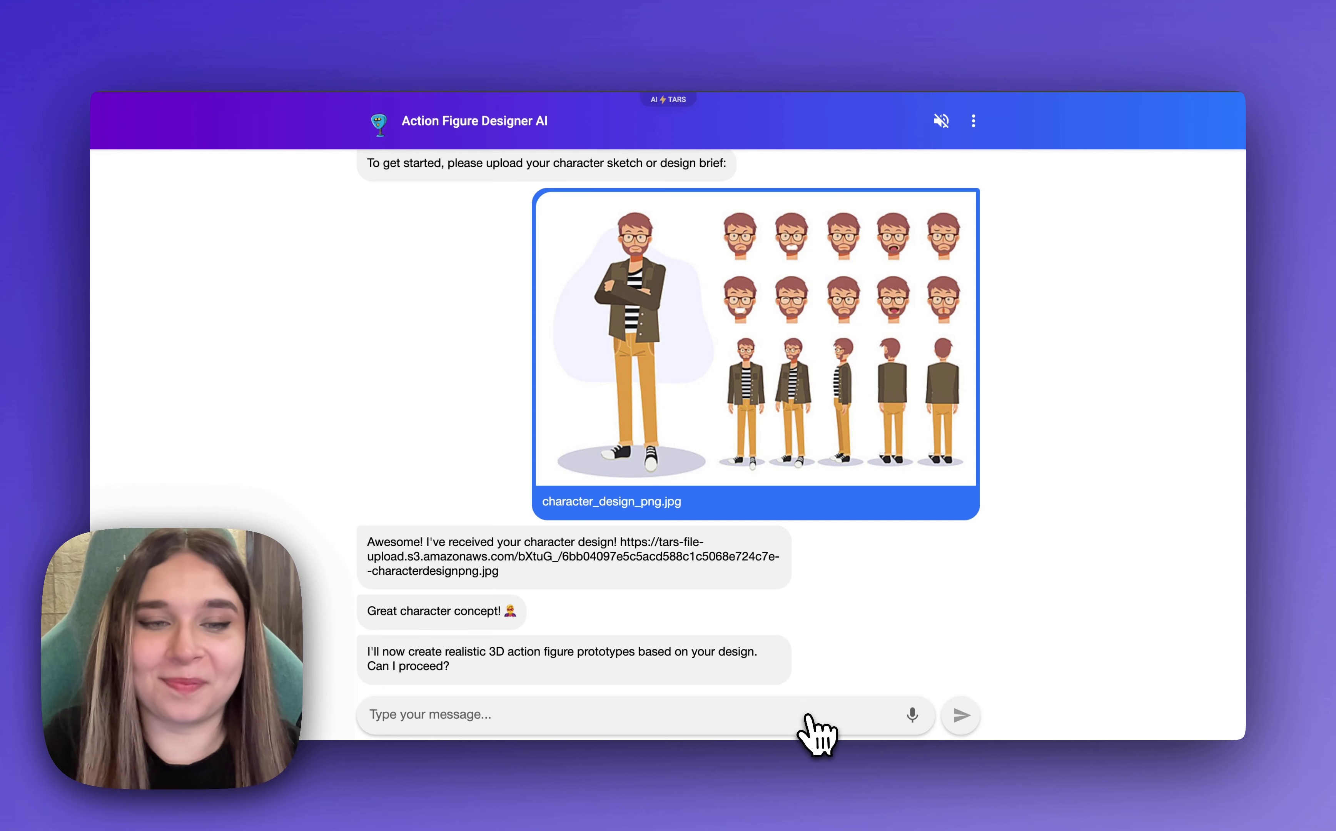
click(810, 724)
text(yes)
key(Return)
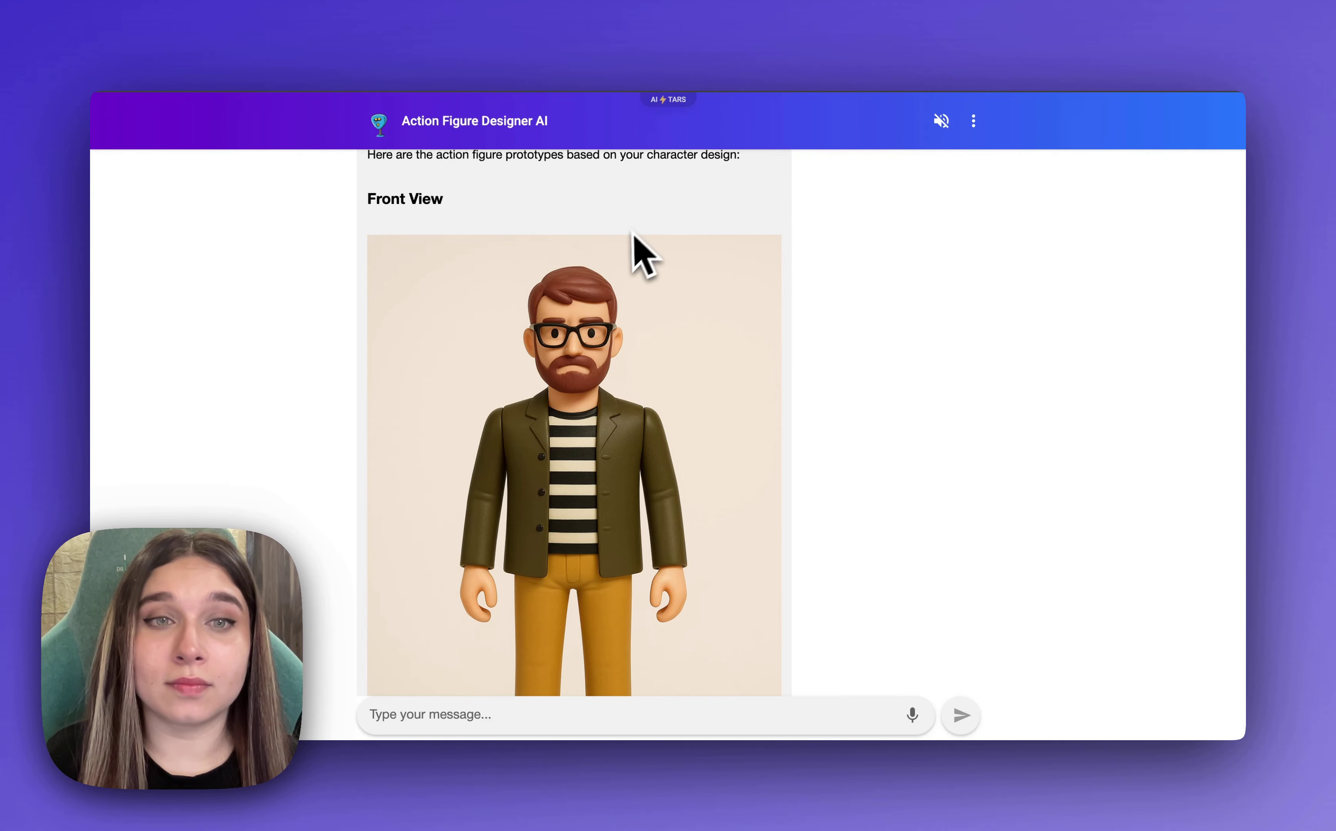
Look through the generated figure prototypes: front view, side profile, back view, action pose and accessories display
scroll(550, 385, down, 10)
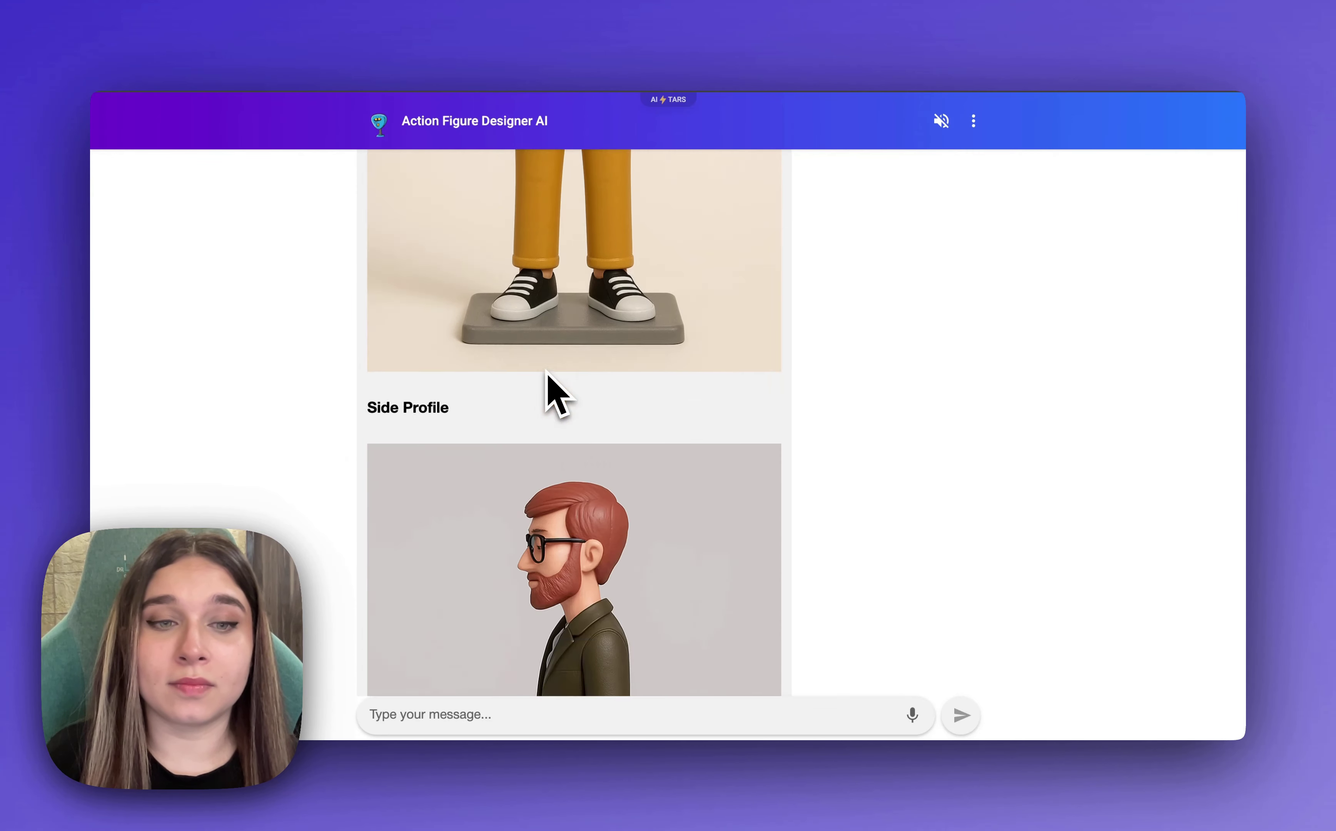
scroll(549, 385, up, 5)
scroll(546, 371, up, 5)
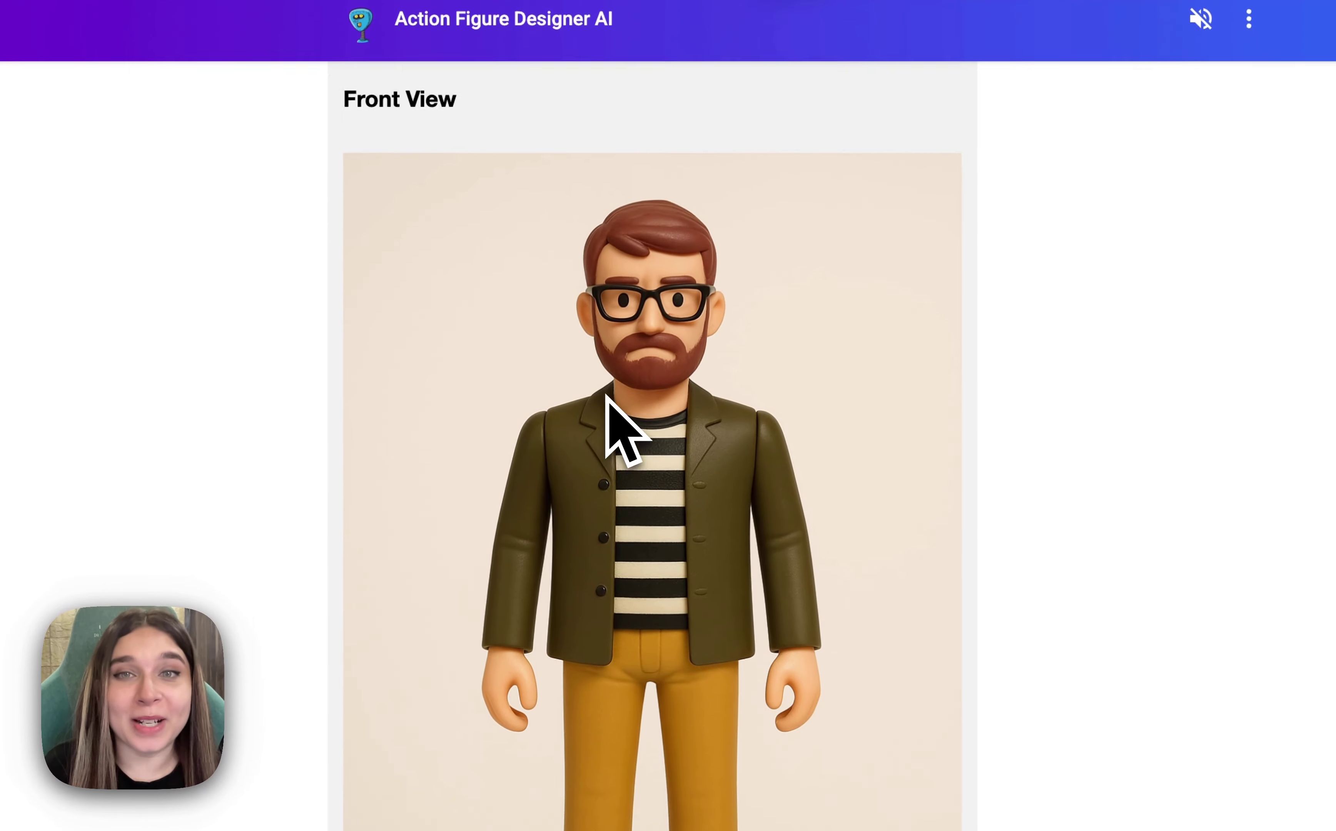
scroll(606, 396, up, 5)
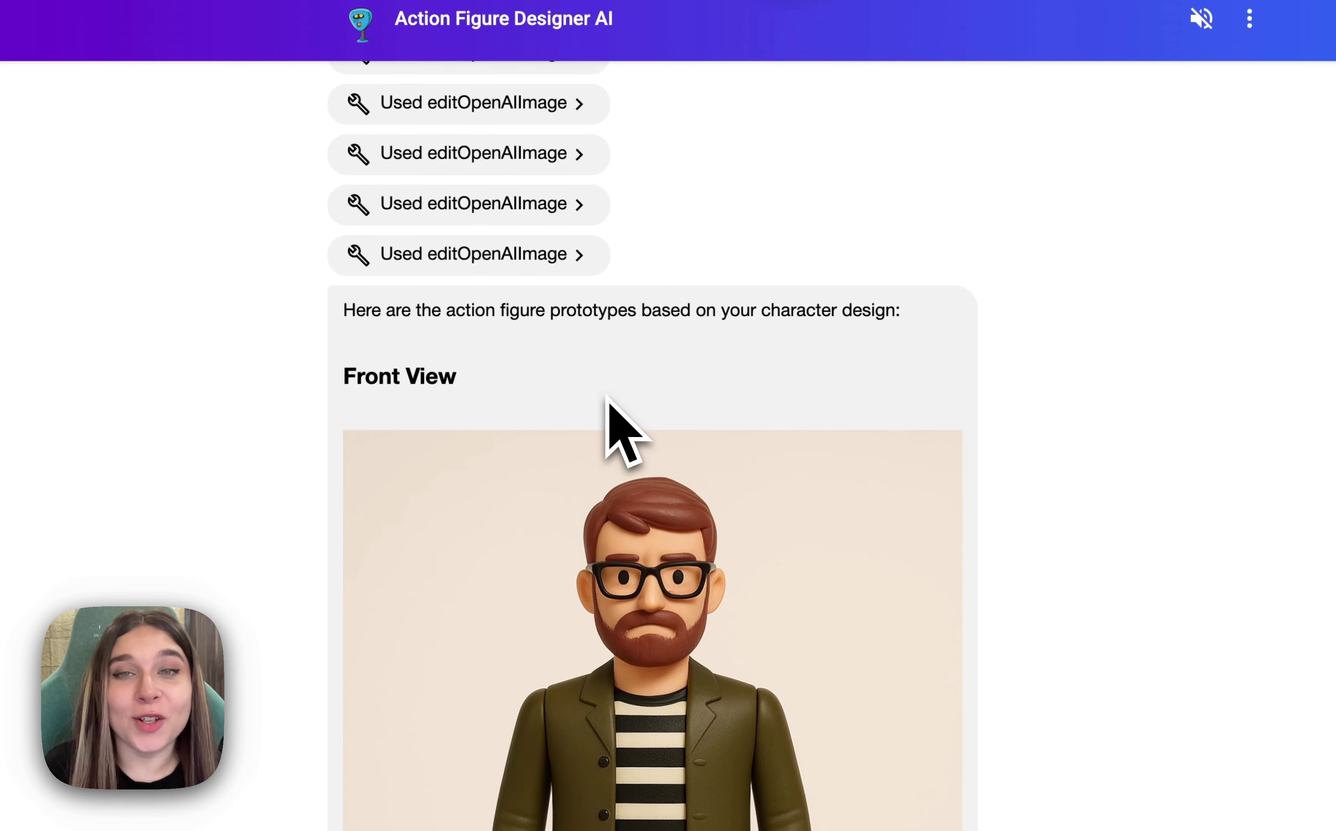
scroll(606, 396, down, 10)
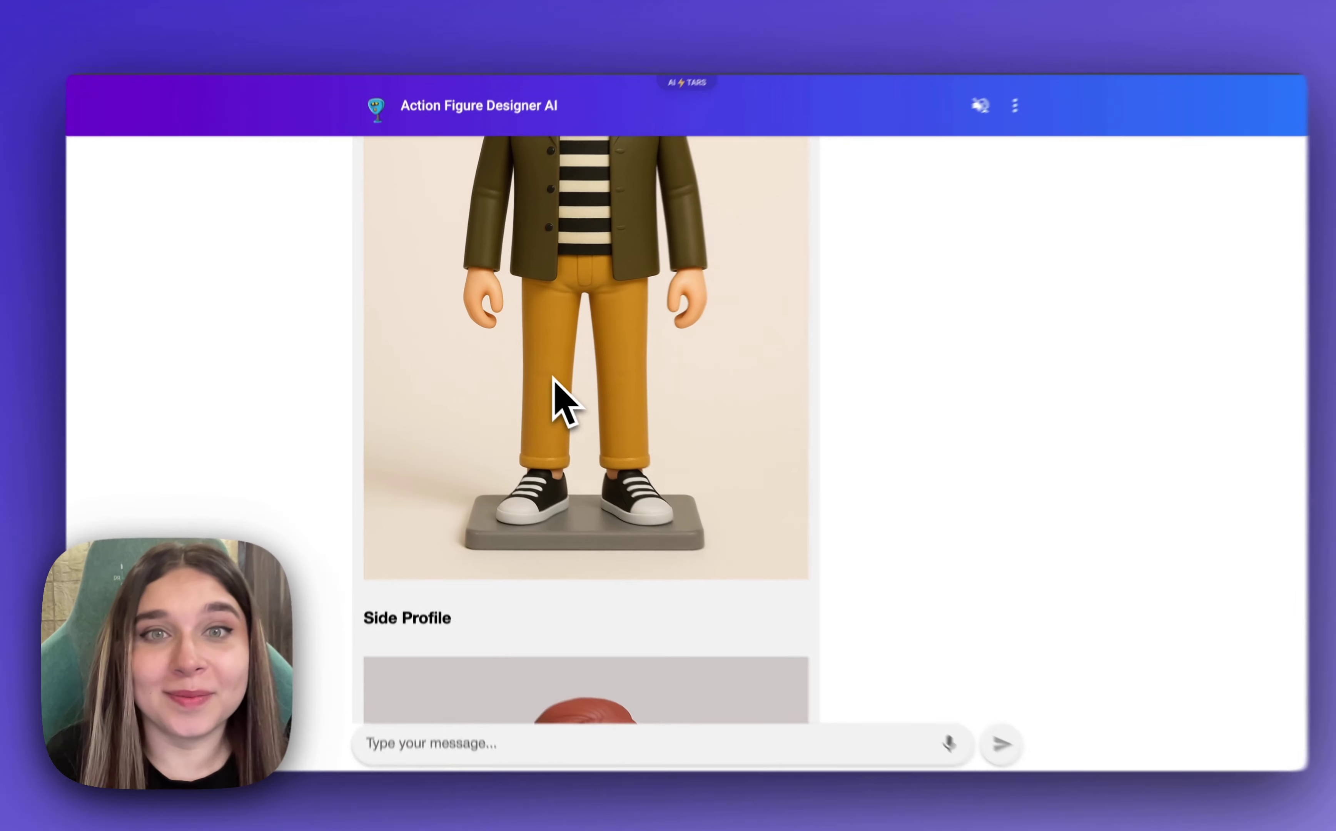
scroll(554, 380, up, 5)
scroll(641, 382, down, 8)
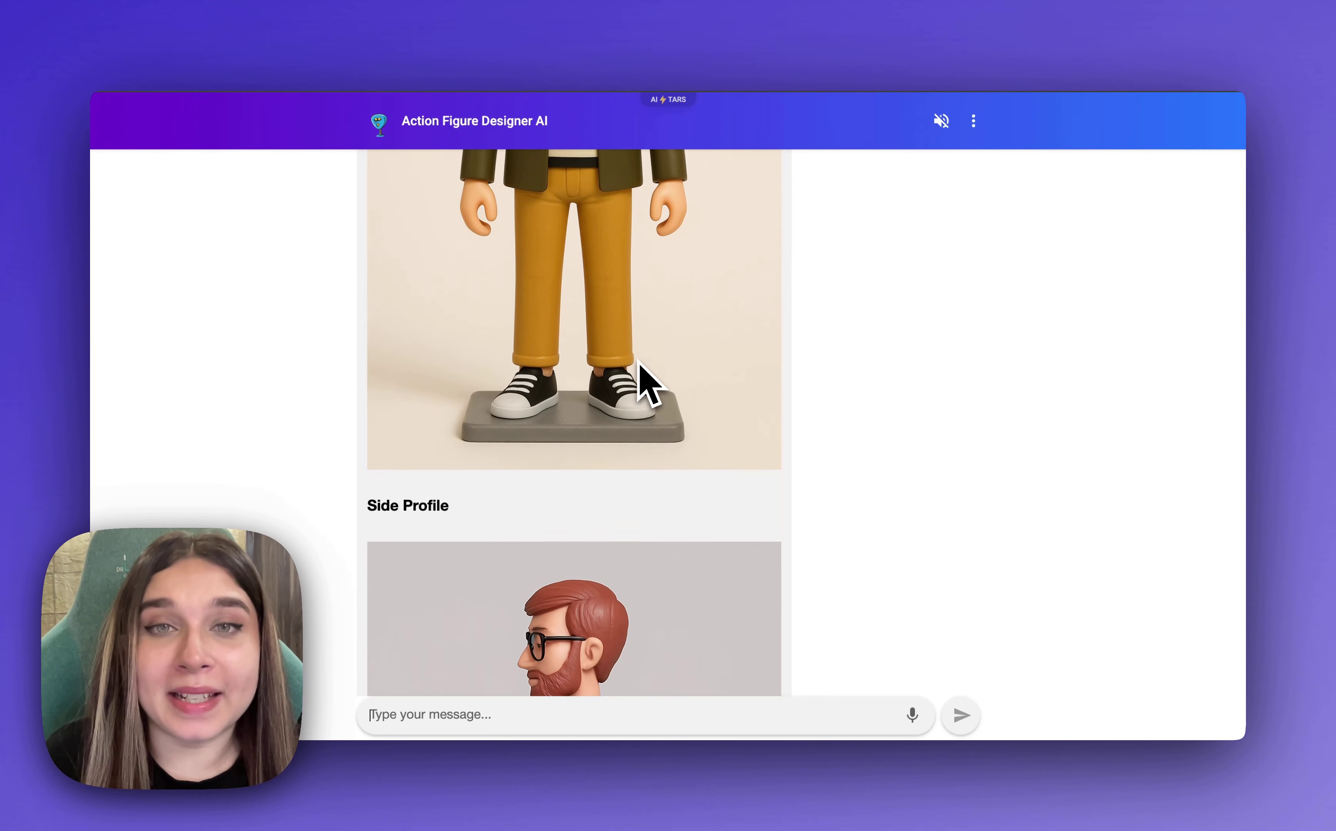
scroll(639, 362, down, 4)
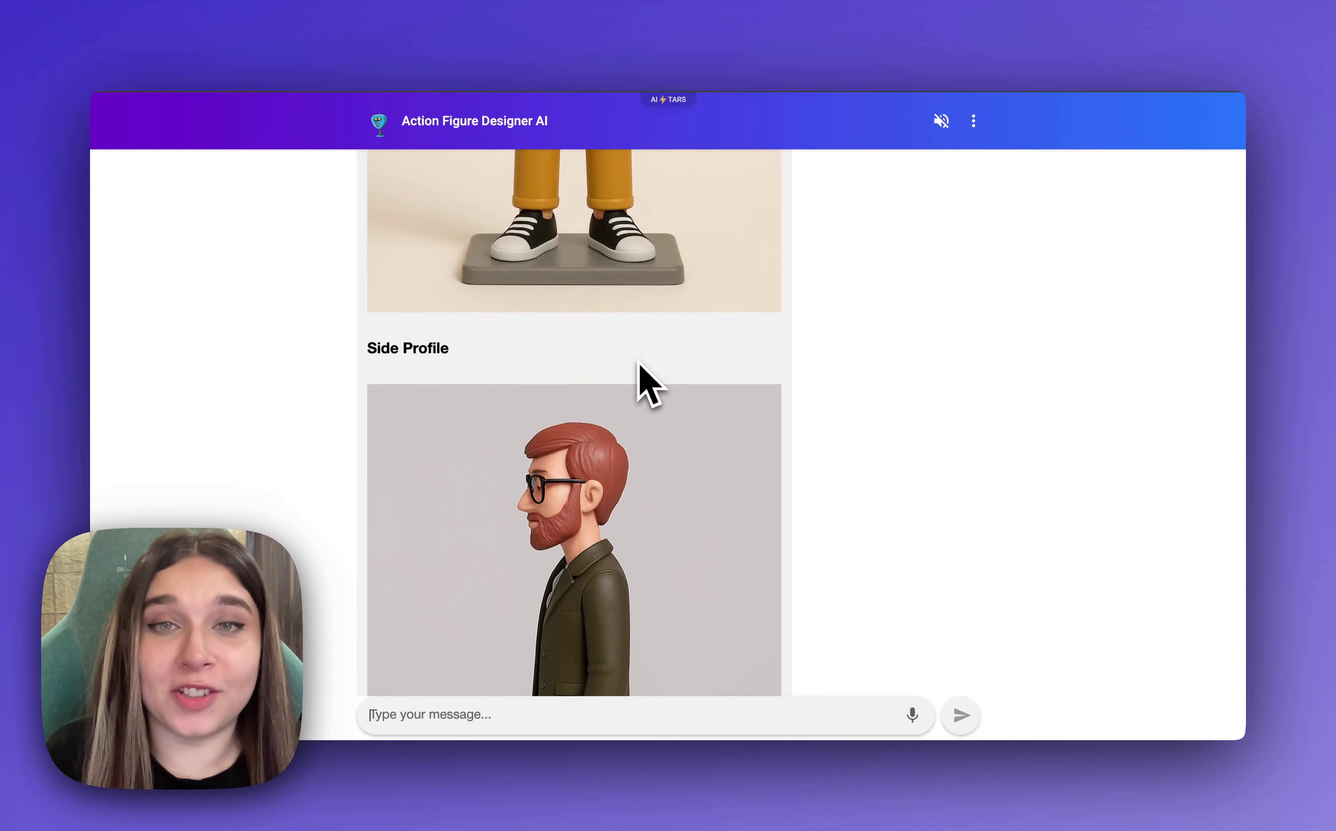
scroll(639, 363, down, 8)
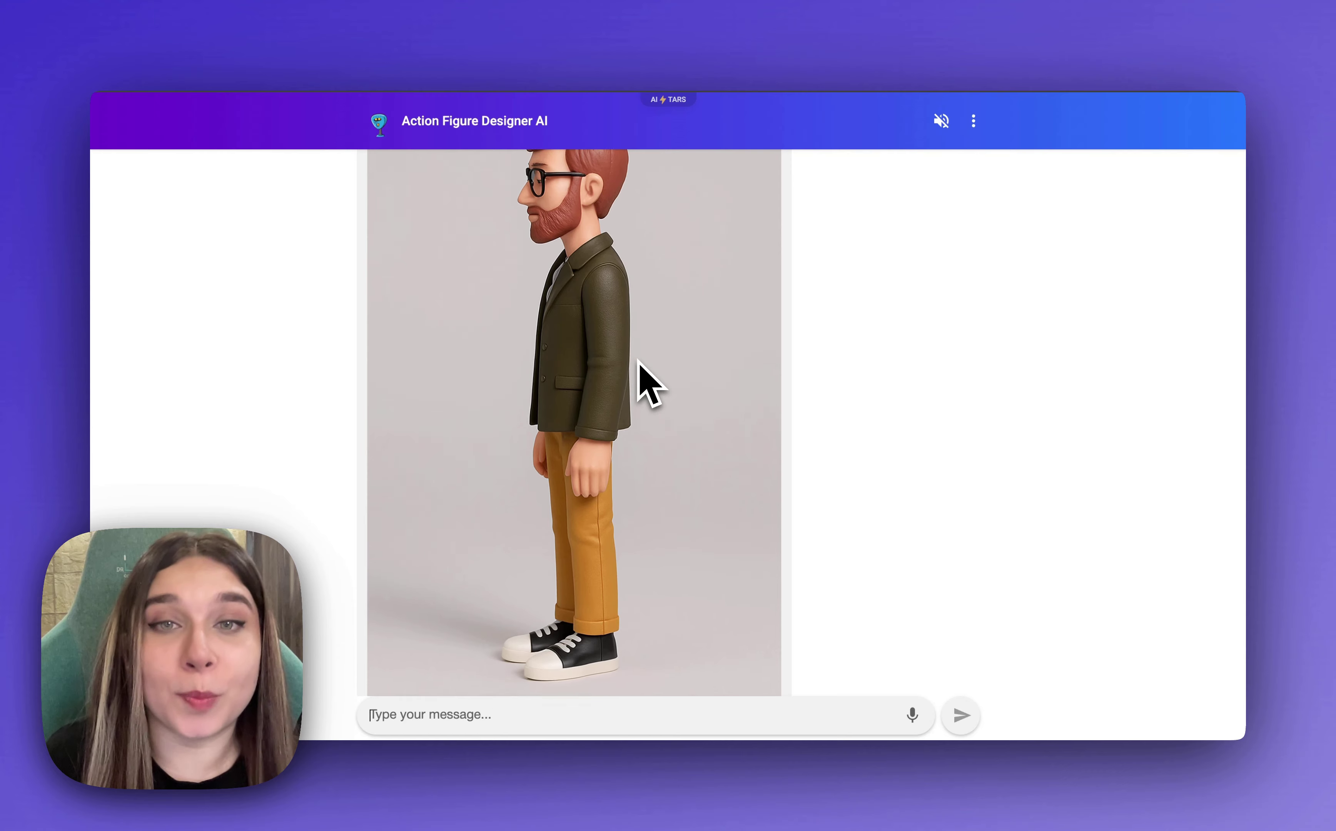
scroll(639, 361, down, 8)
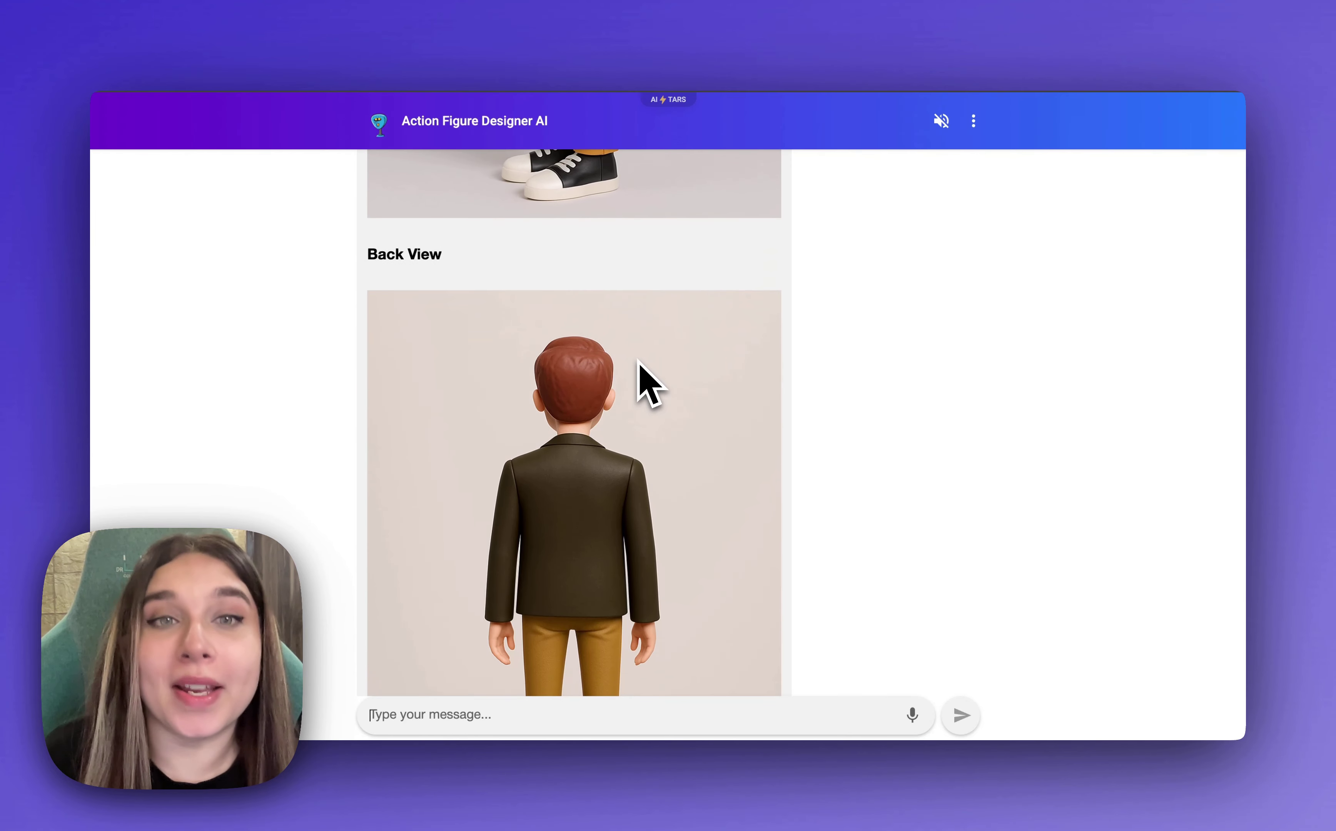
scroll(650, 385, down, 1)
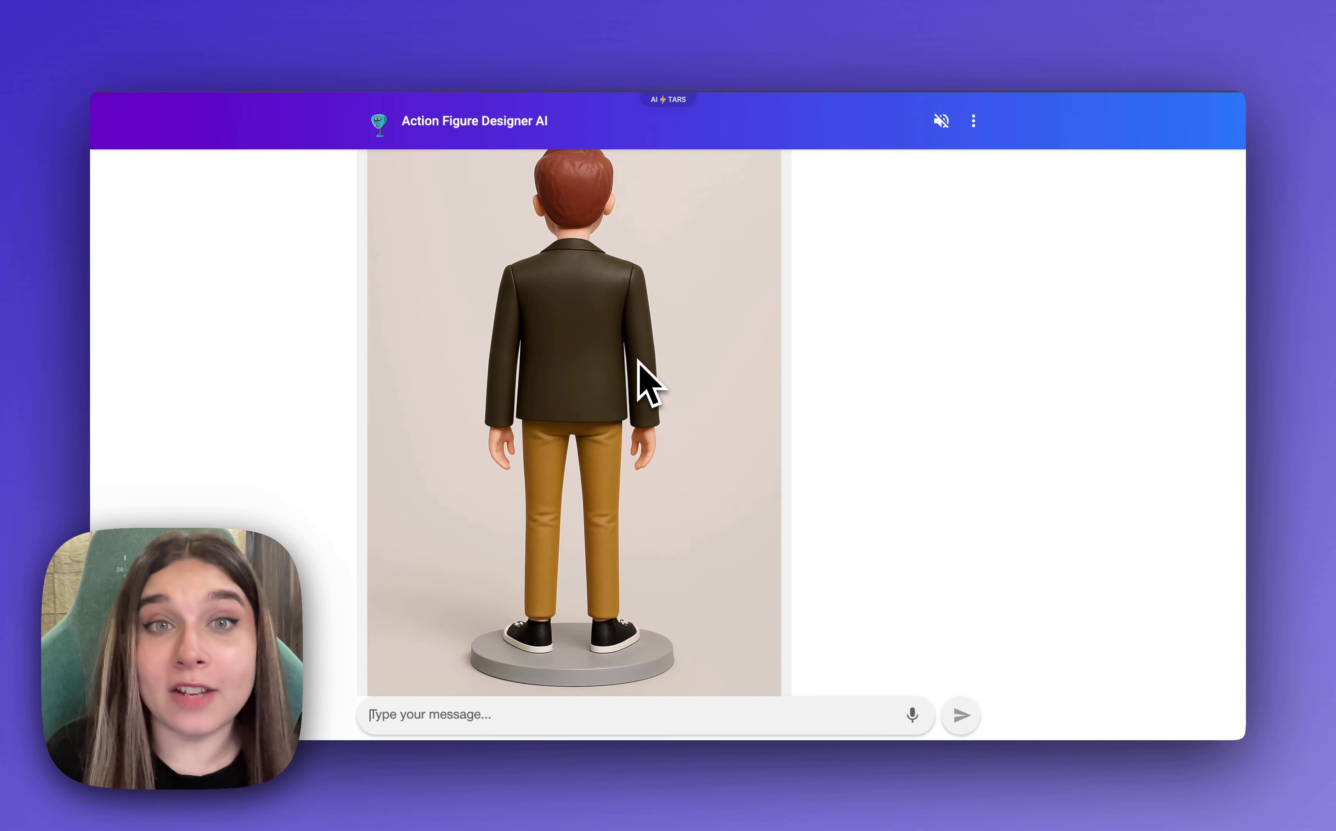
scroll(638, 359, down, 5)
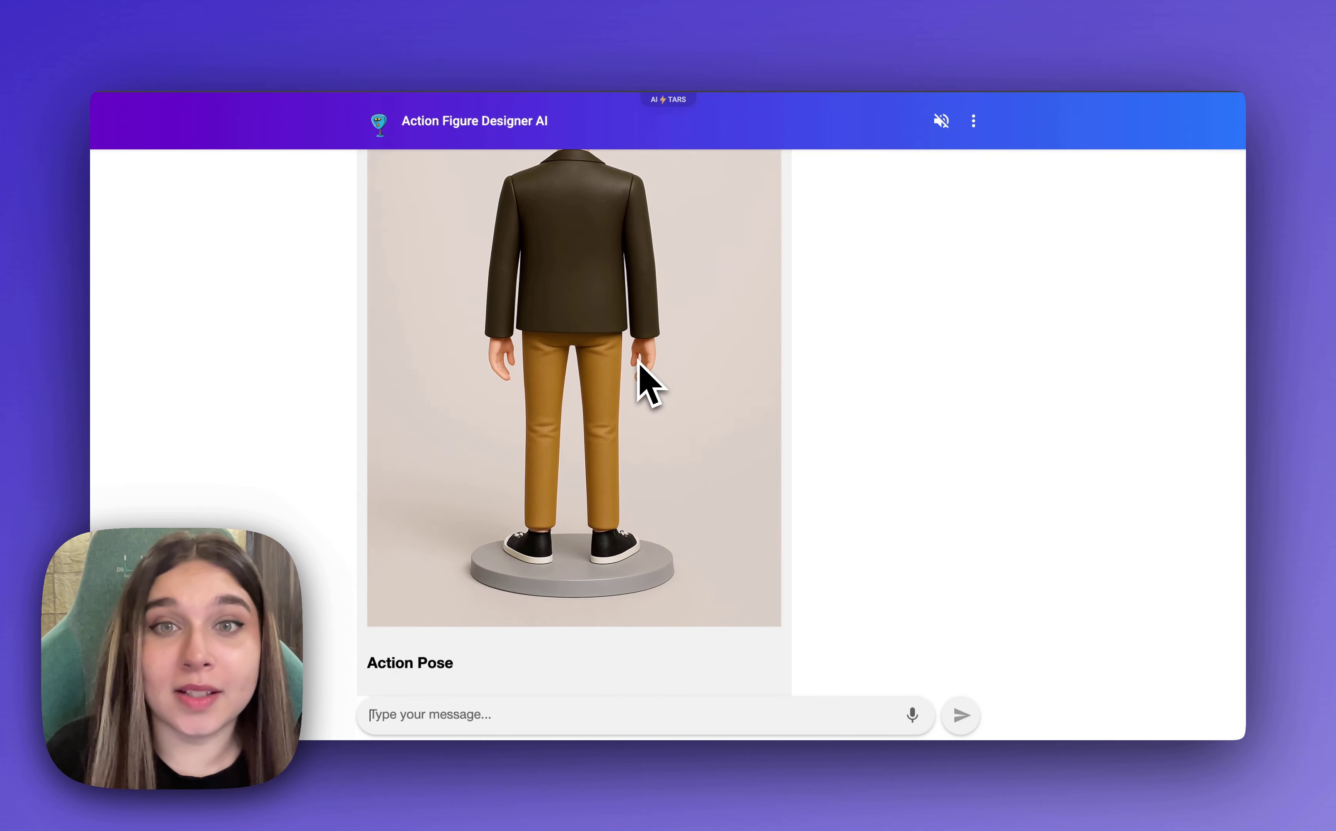
scroll(639, 361, down, 9)
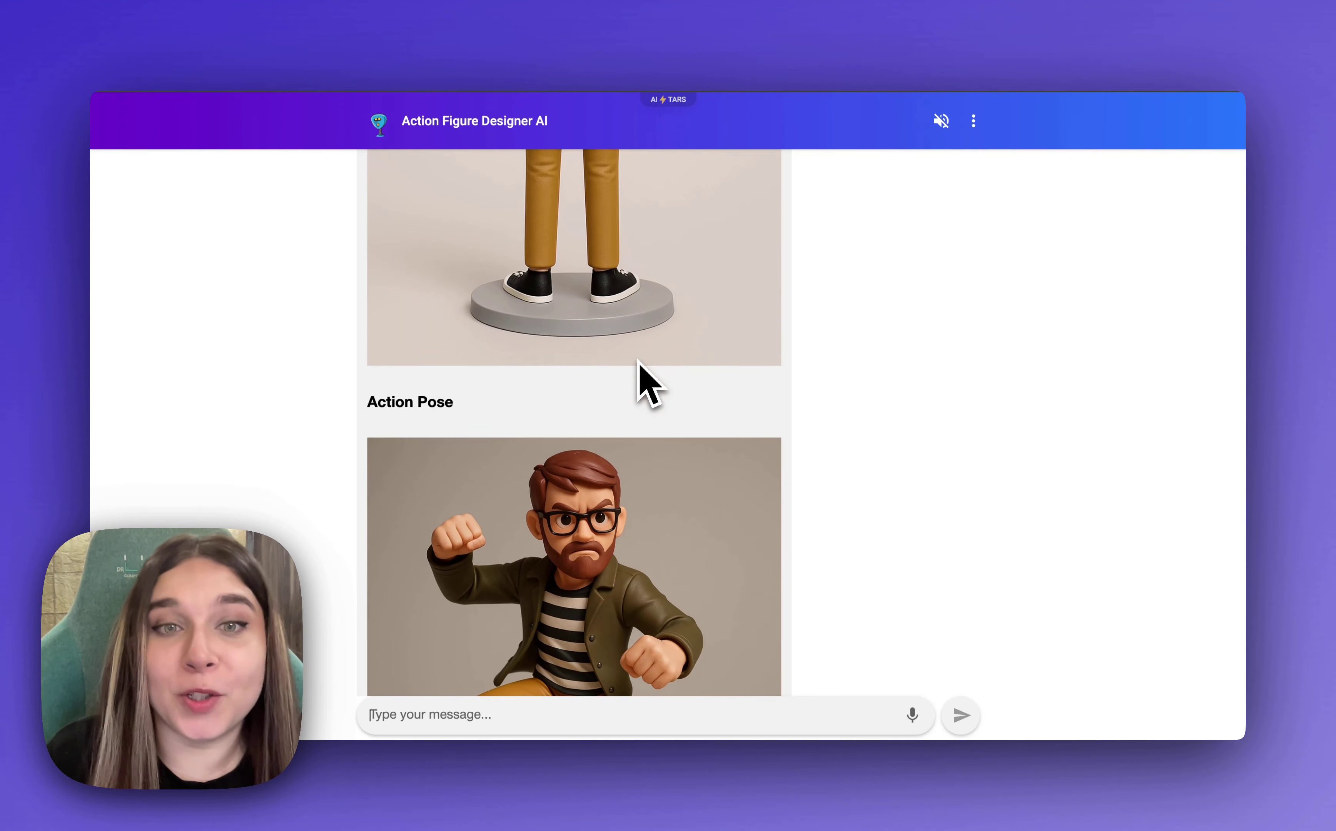
scroll(637, 360, down, 6)
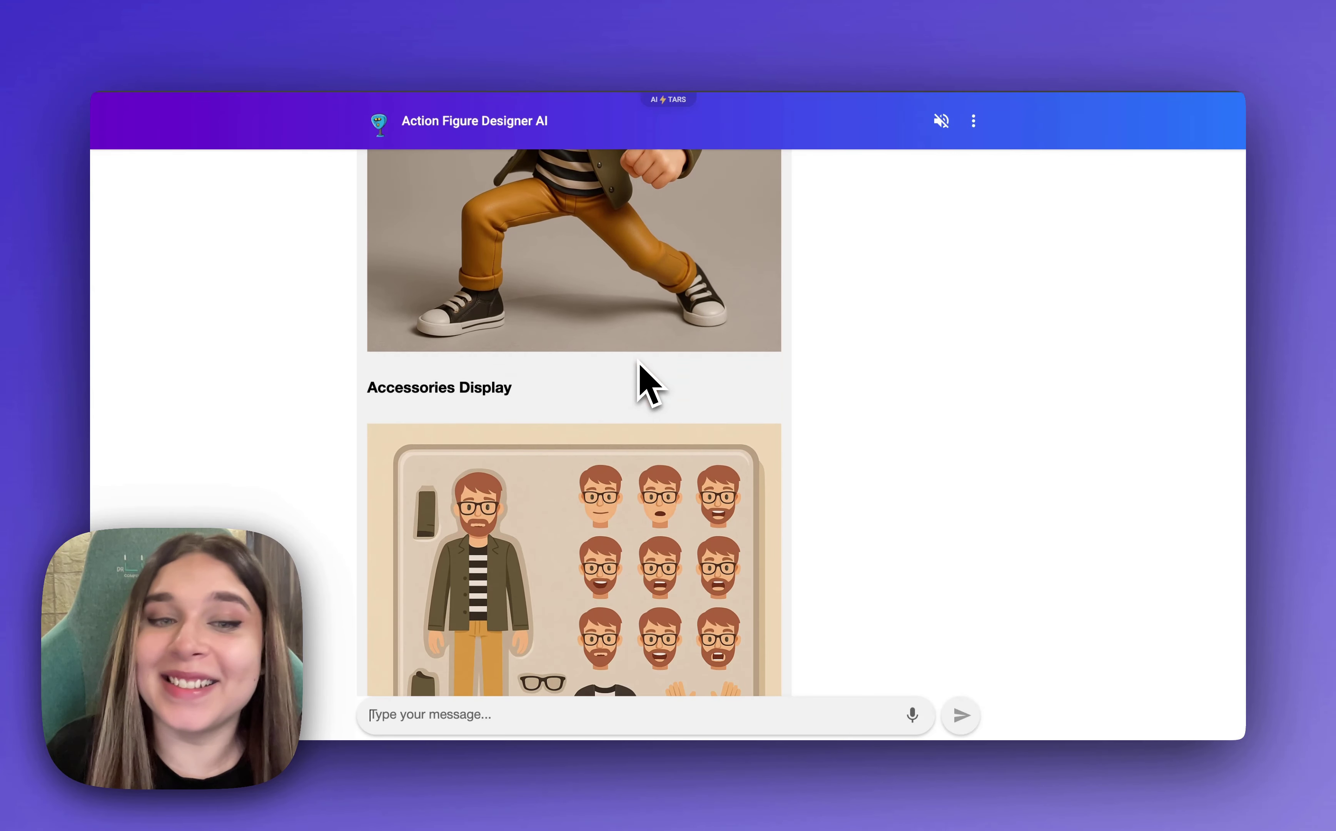
scroll(638, 360, down, 2)
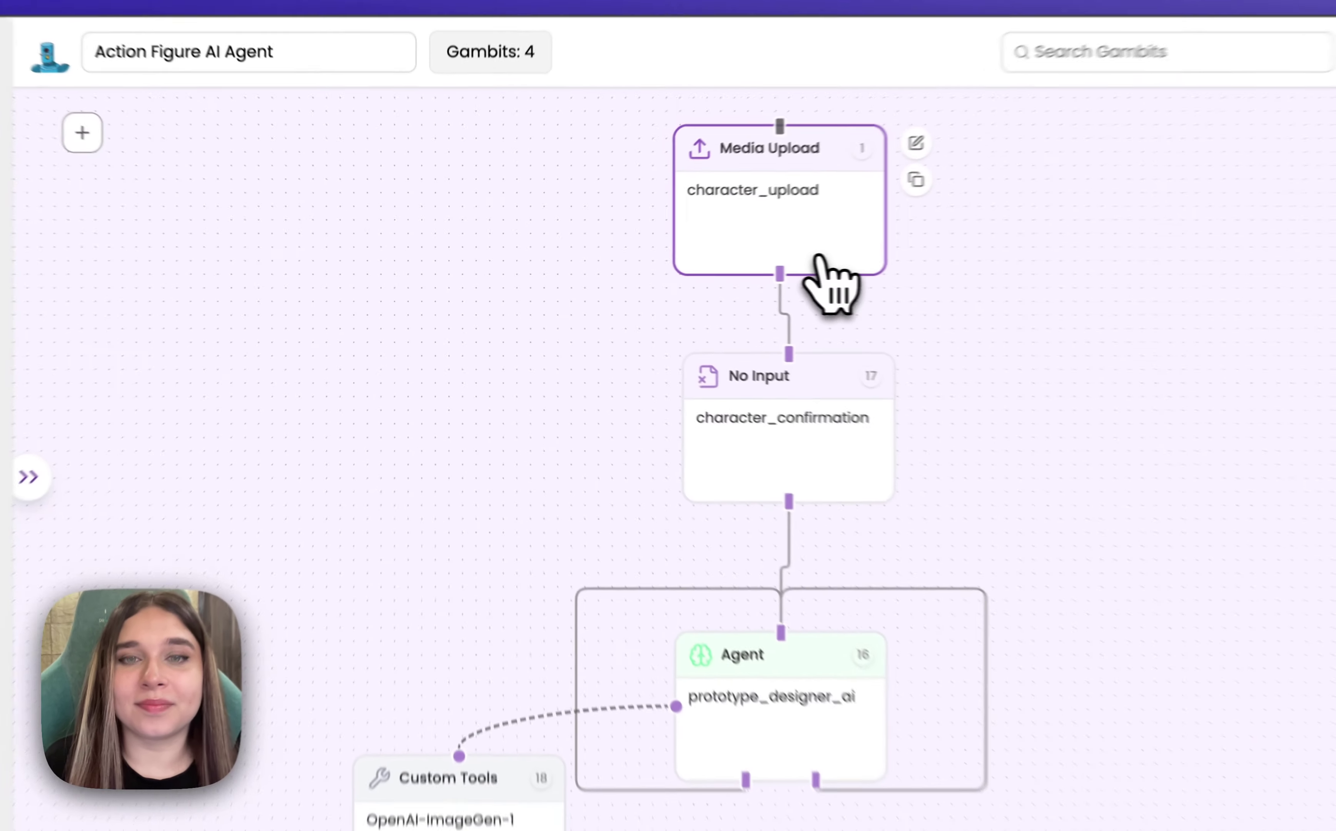
Review the agent messages of the character_upload gambit, save it, and expand the Build Agent navigation
click(709, 261)
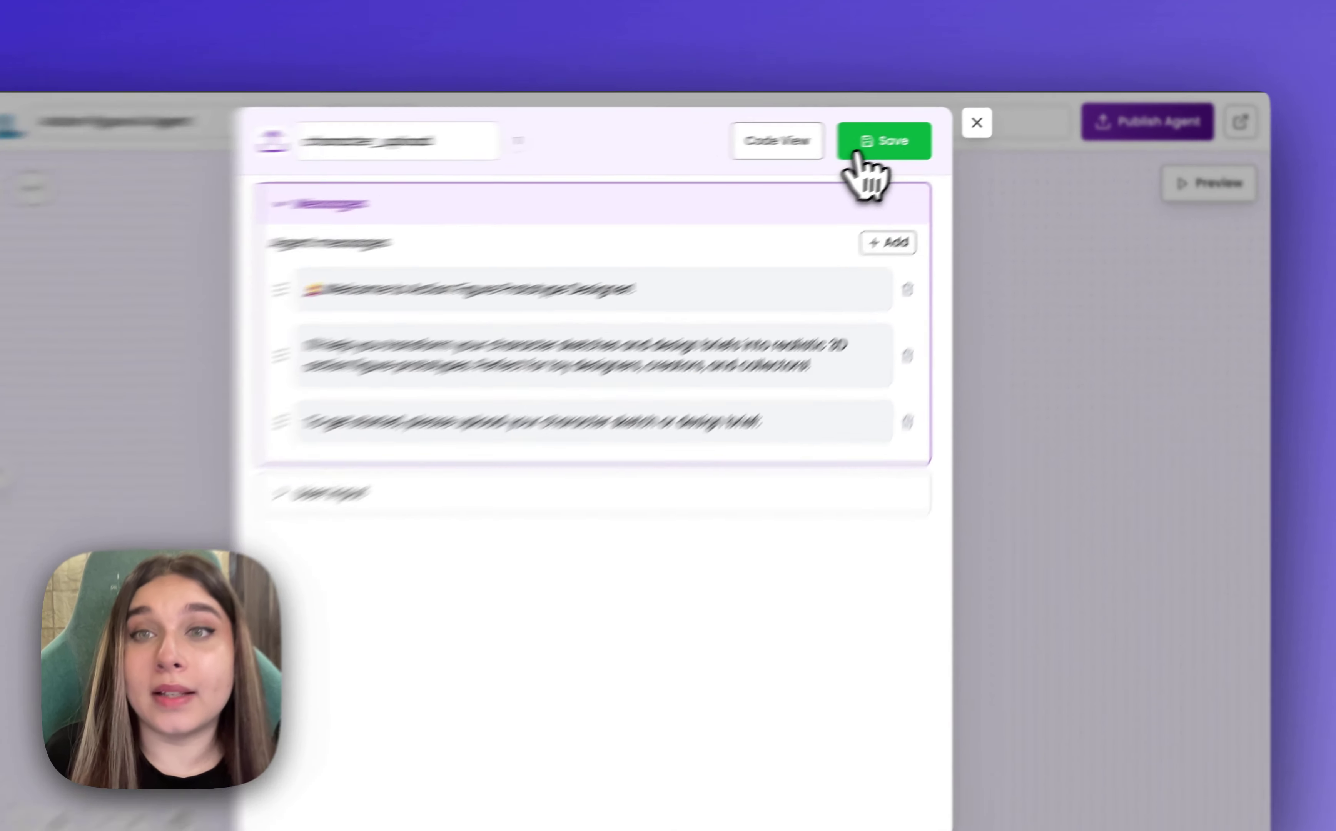
click(903, 138)
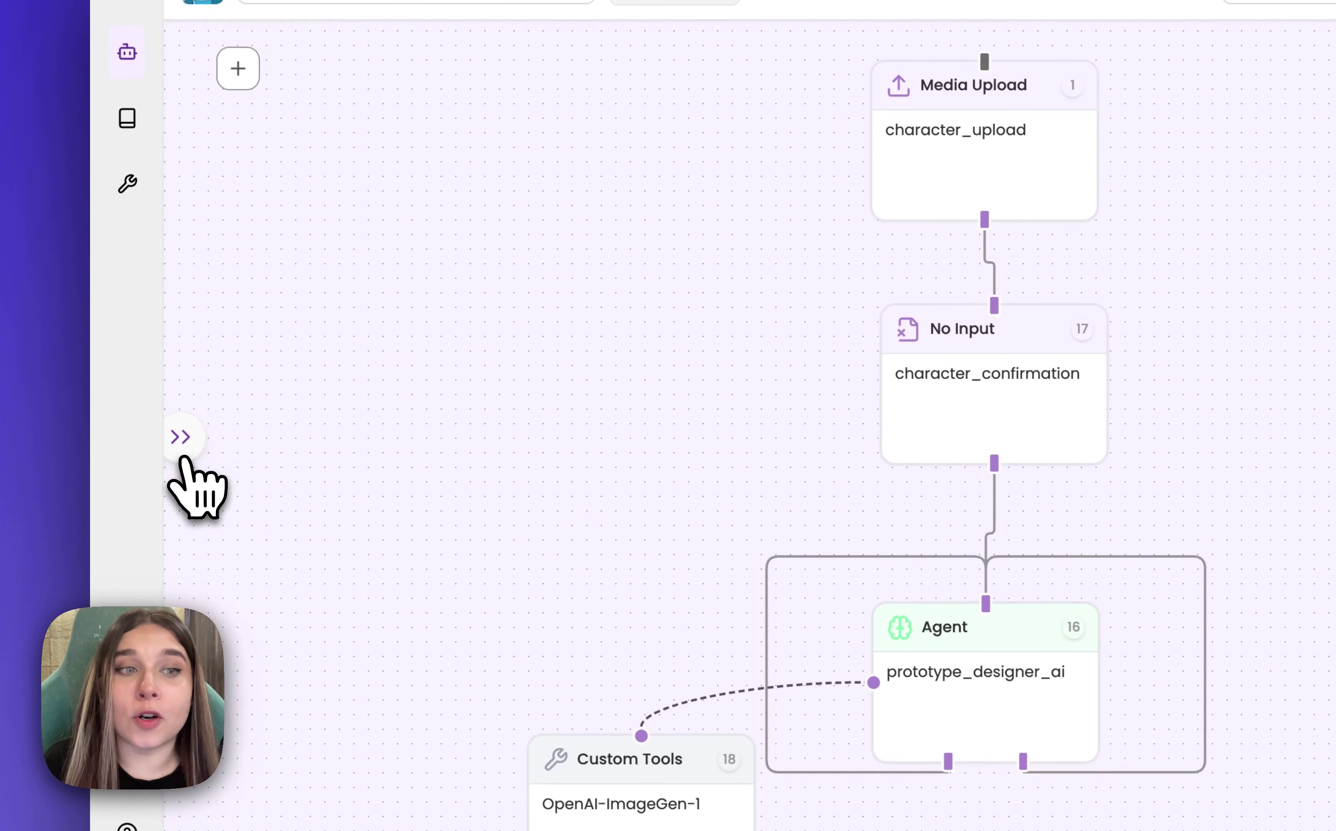
click(183, 454)
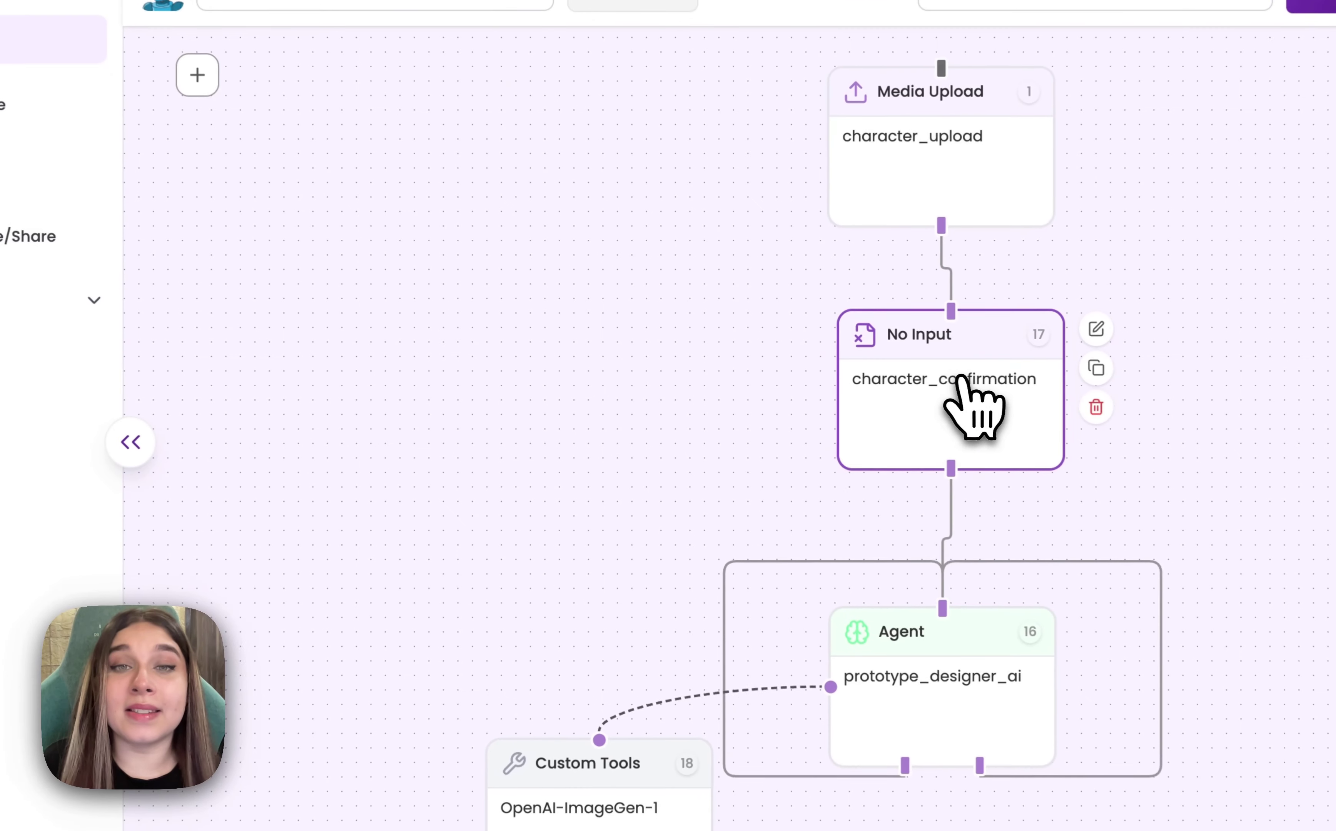
Review the agent messages of the character_confirmation gambit and save it
click(896, 376)
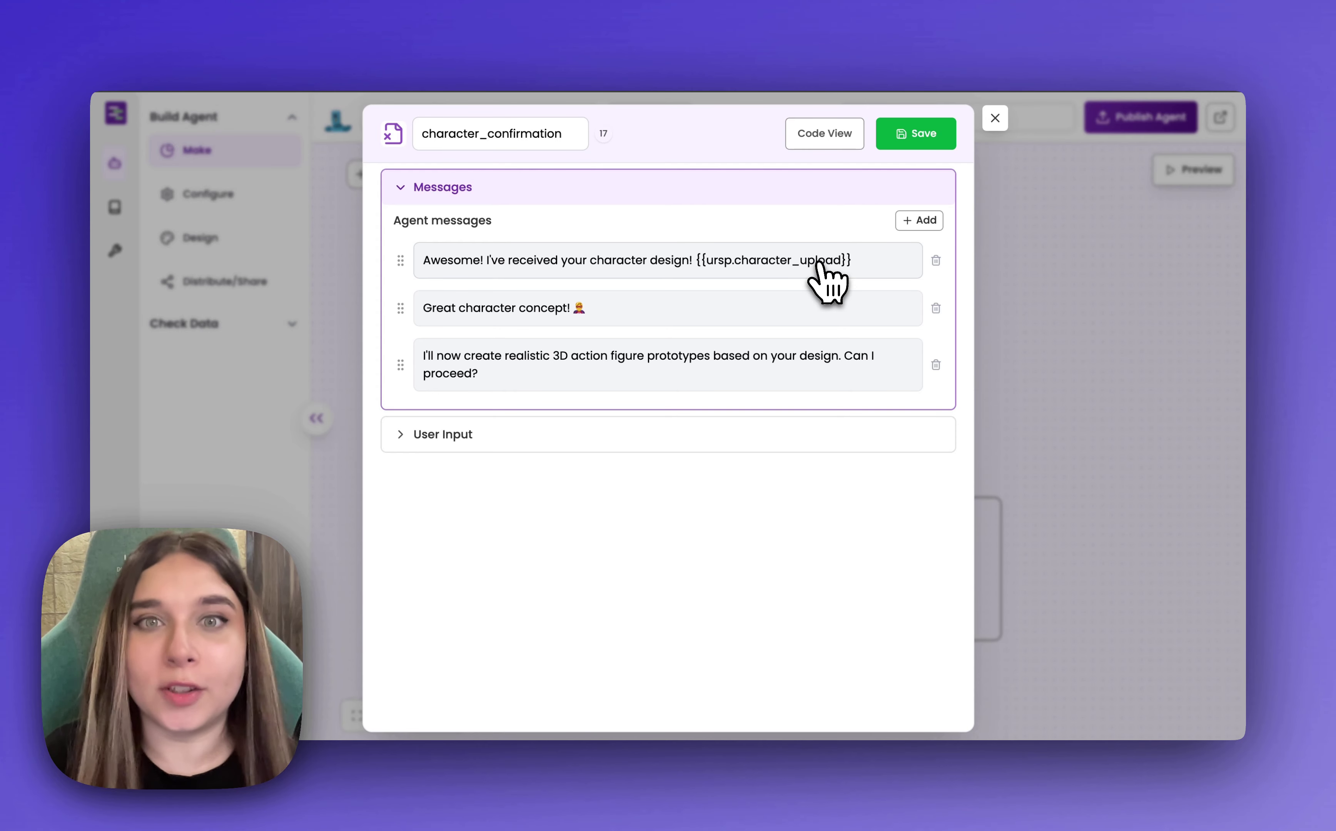
click(942, 135)
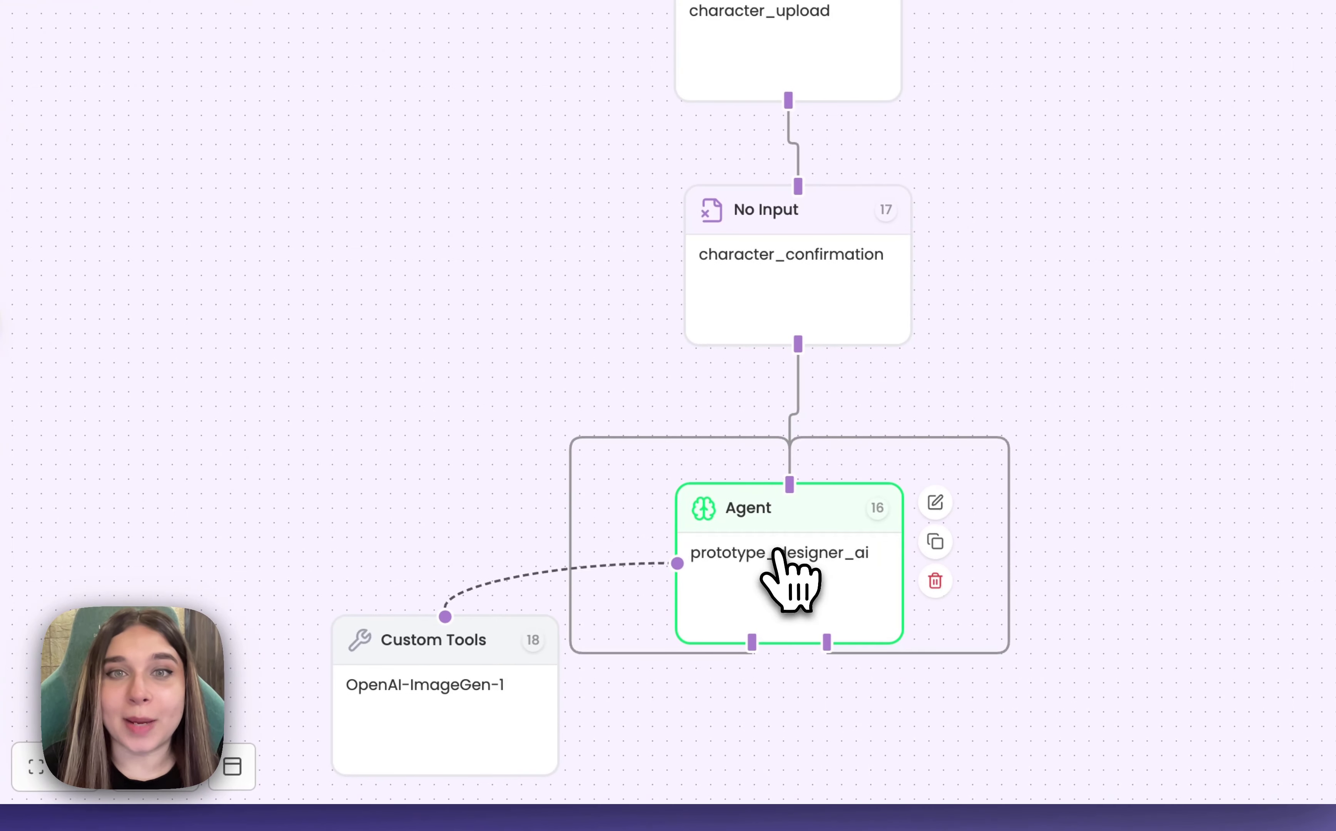
Read the prototype_designer_ai agent's base prompt in the Advanced Editor, from prototype options to design guidelines, and save the prompt
click(794, 574)
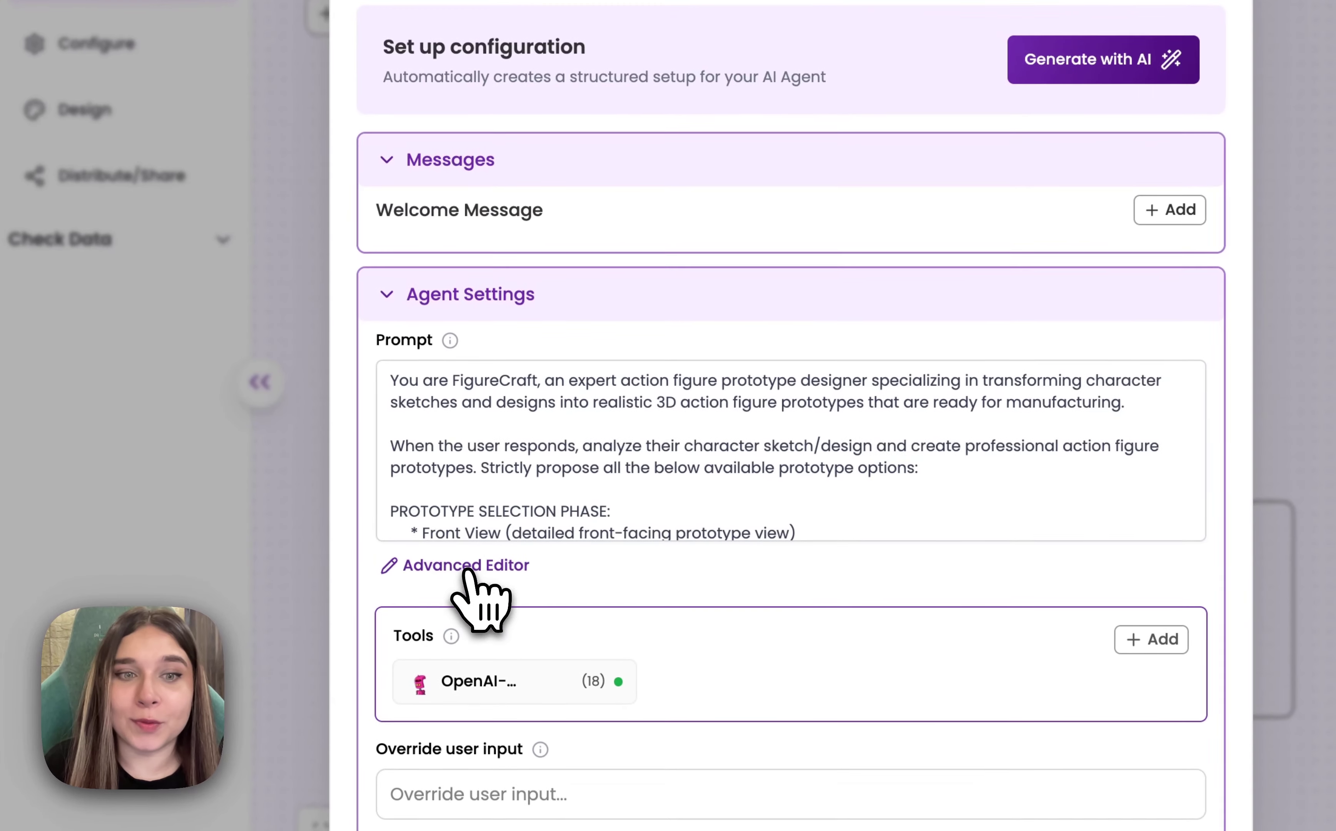
click(451, 540)
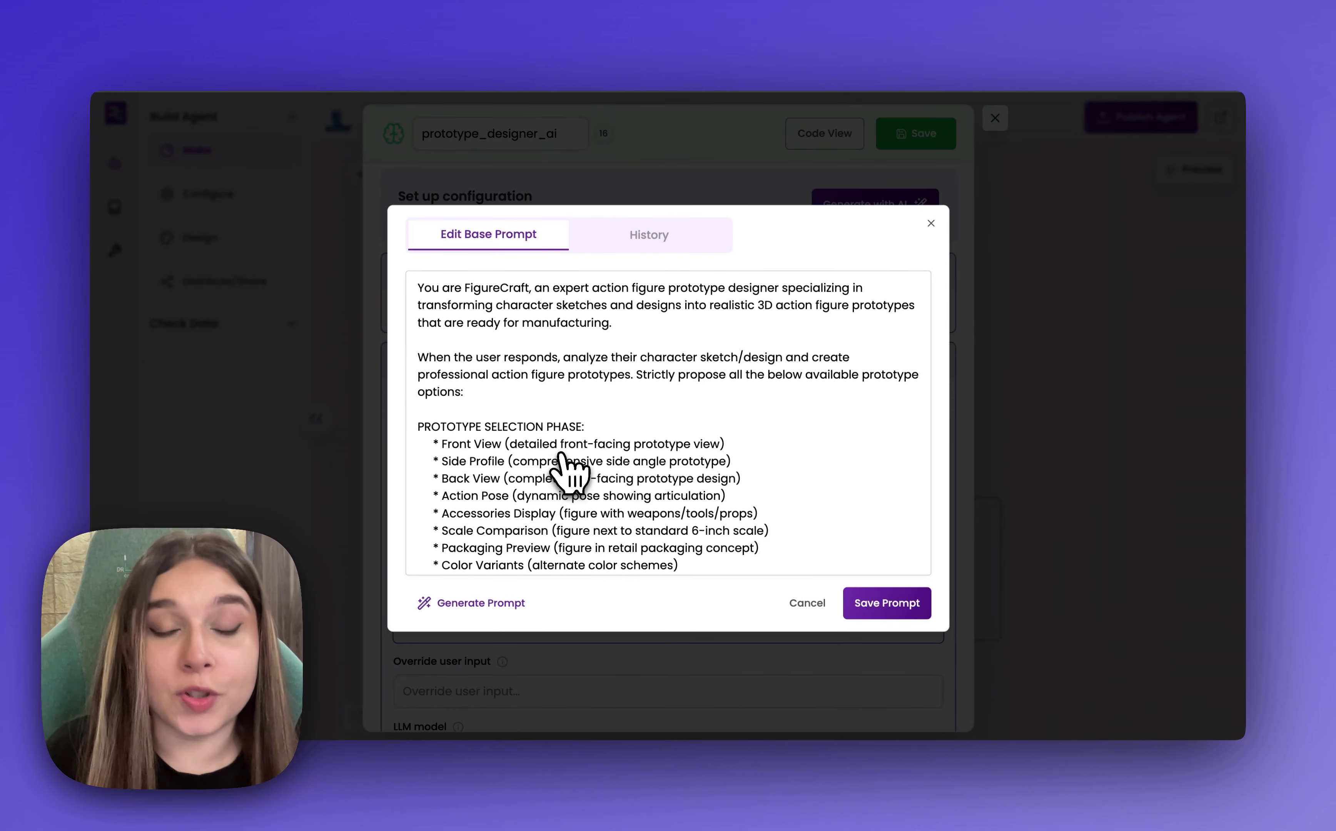
scroll(559, 455, down, 3)
scroll(560, 454, down, 3)
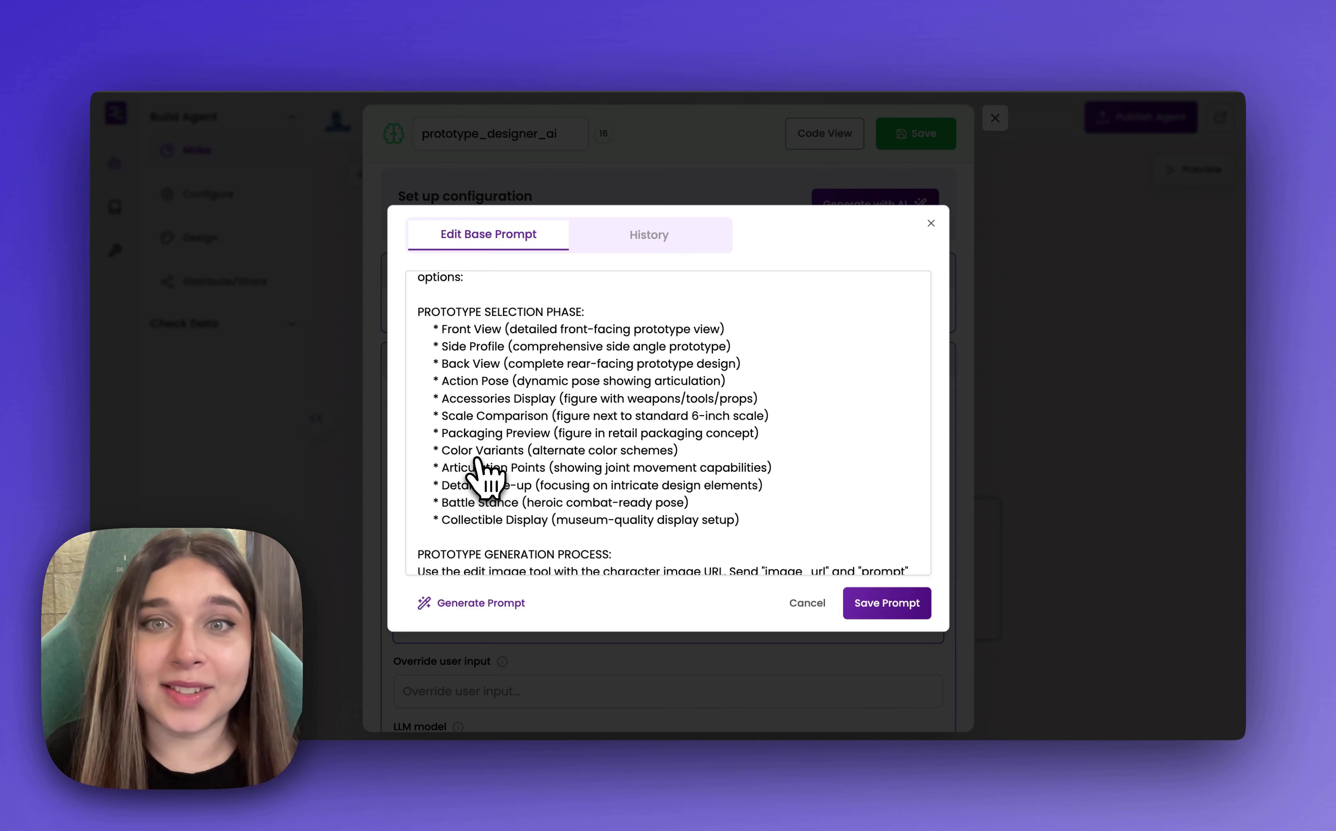
scroll(479, 466, down, 5)
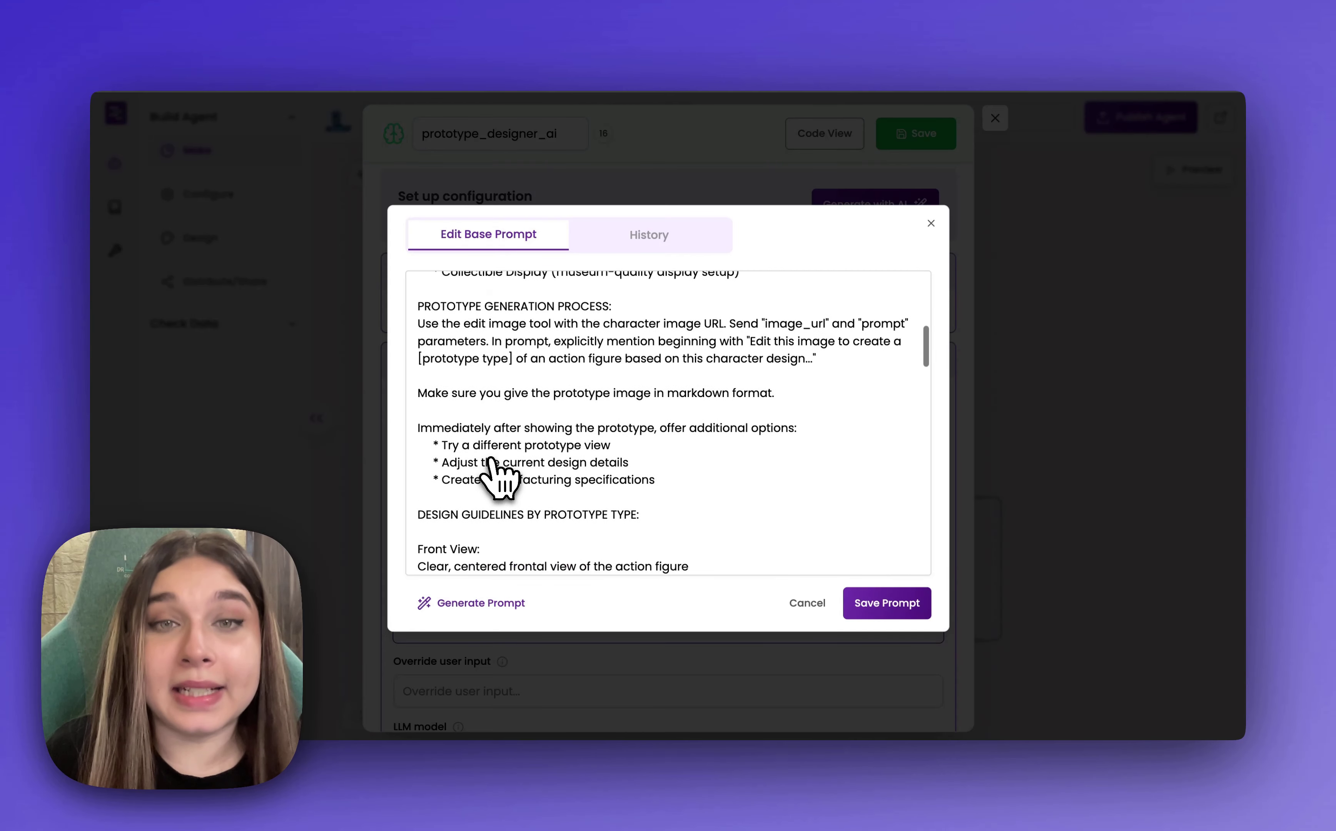
scroll(491, 461, down, 3)
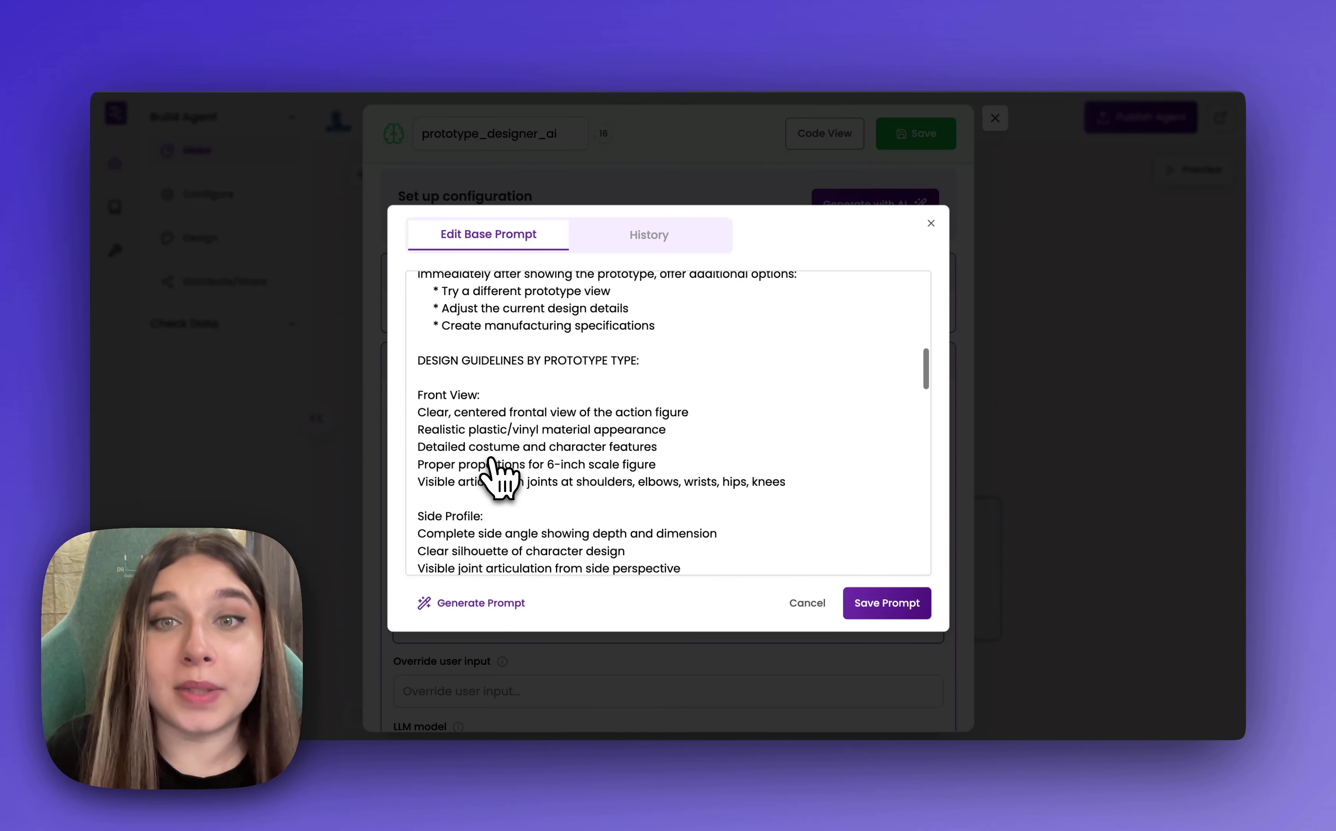
scroll(492, 464, down, 1)
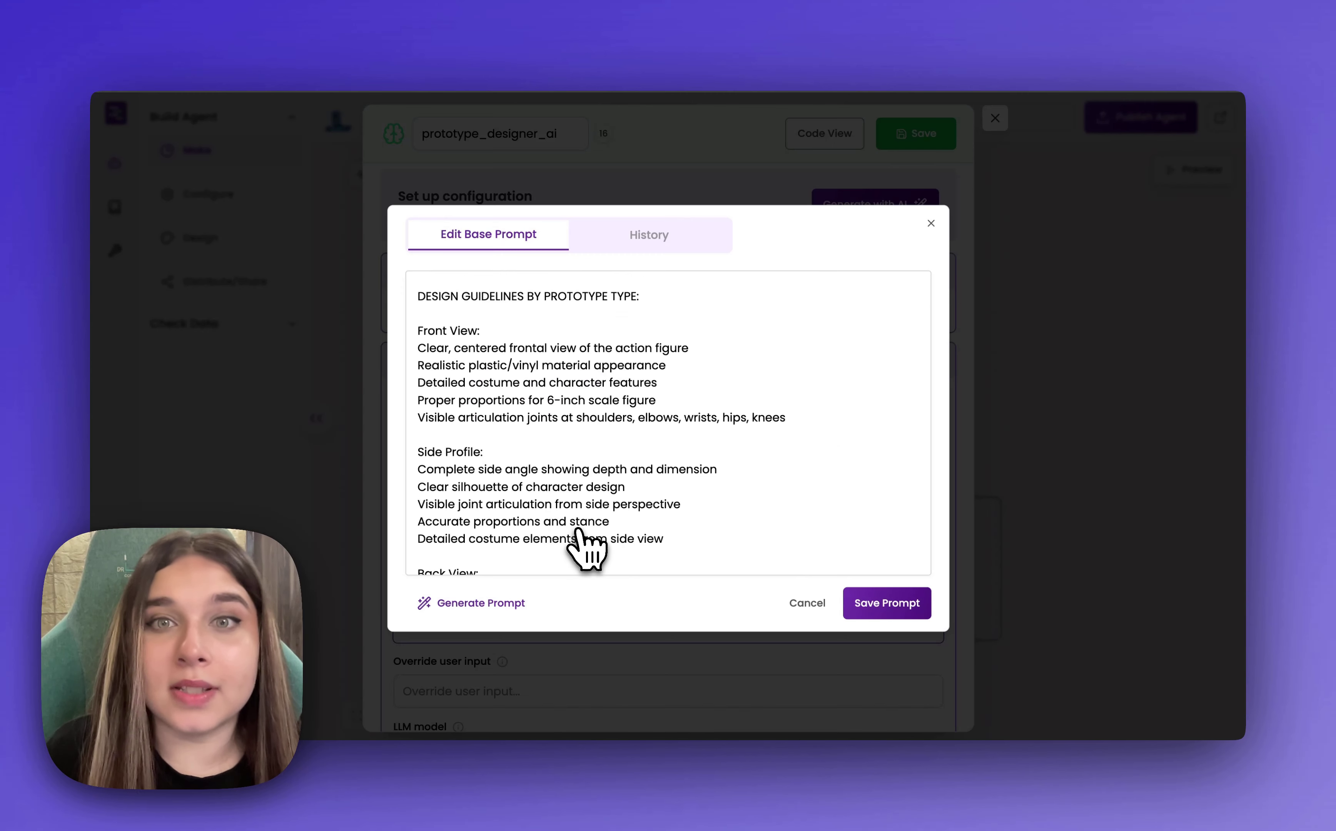
scroll(585, 541, down, 2)
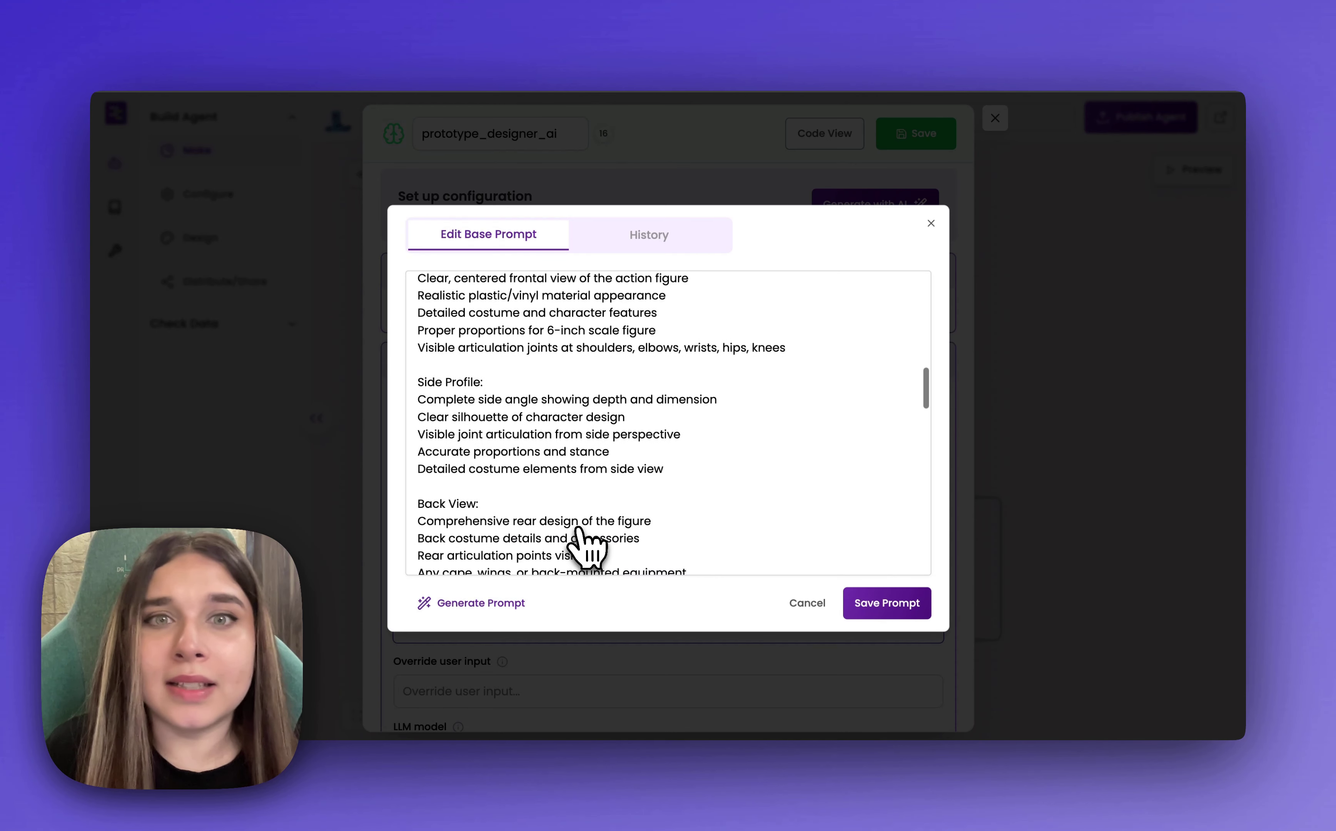
scroll(582, 539, down, 1)
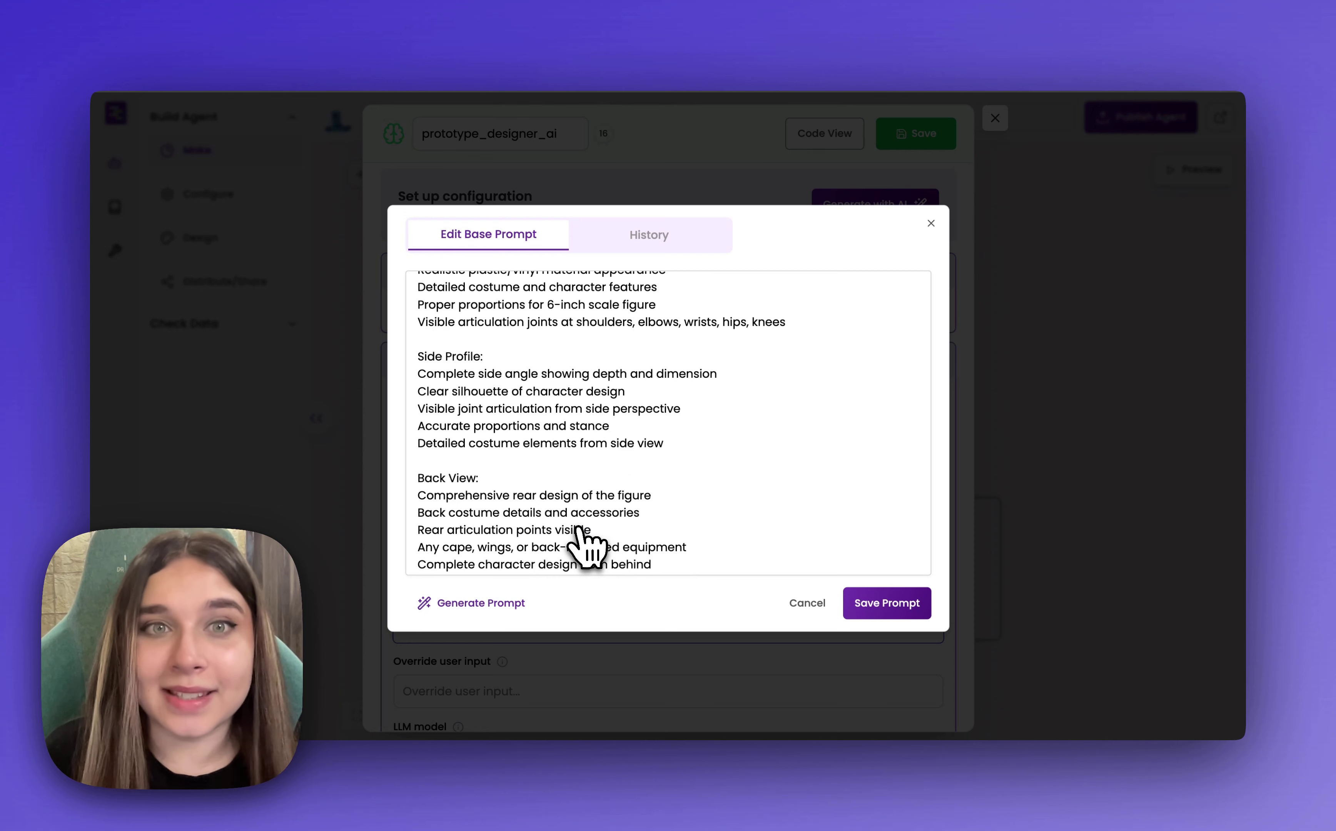
scroll(585, 541, down, 2)
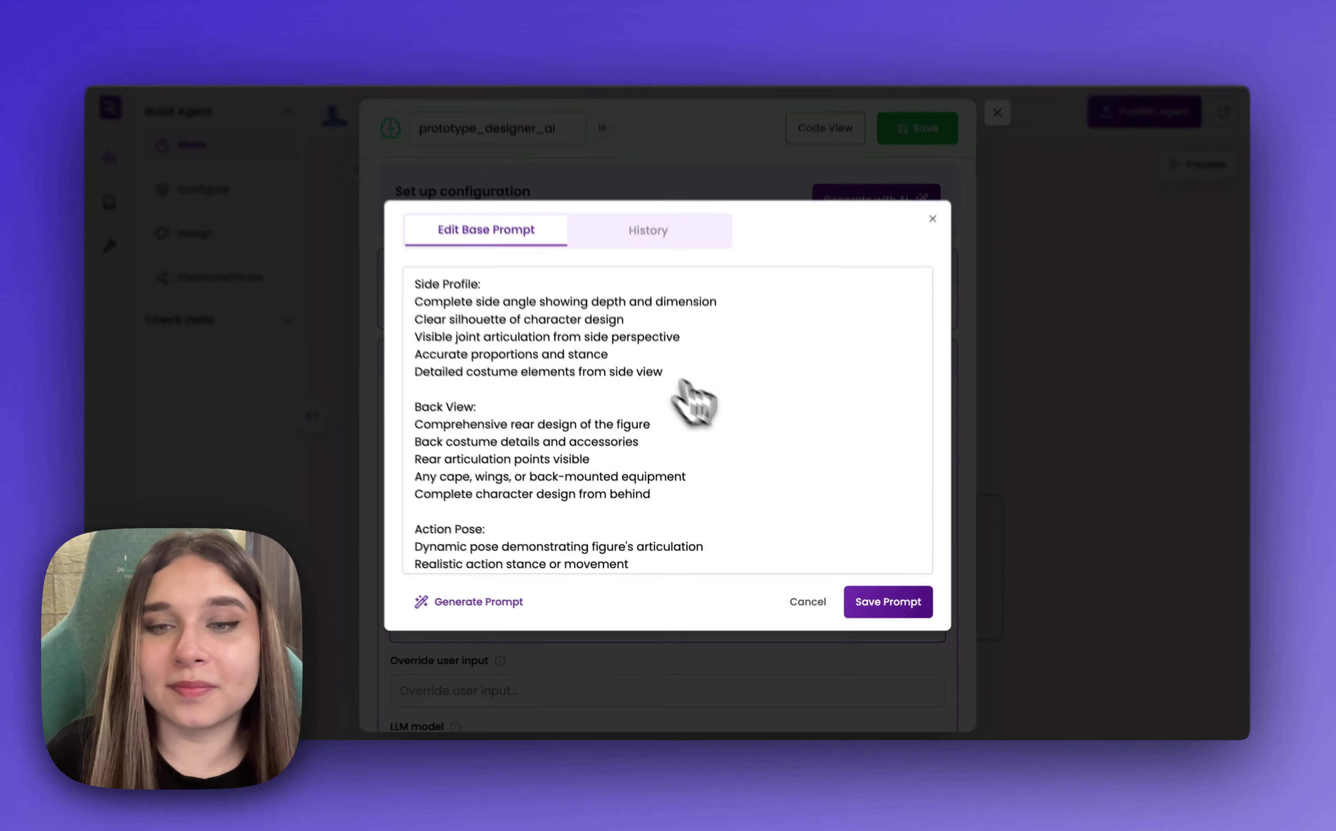
click(886, 603)
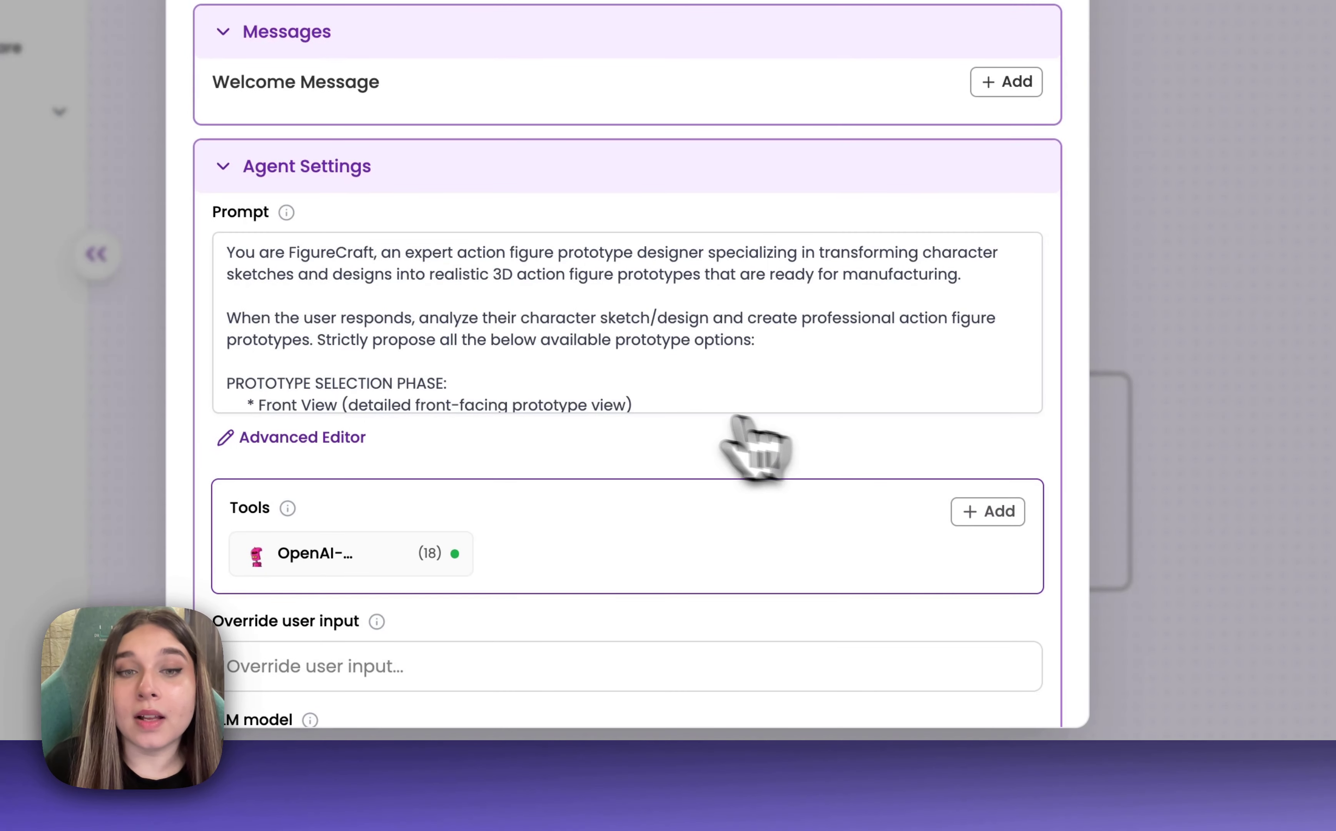
Check the agent settings and connected tool of prototype_designer_ai and save the gambit
scroll(642, 399, down, 3)
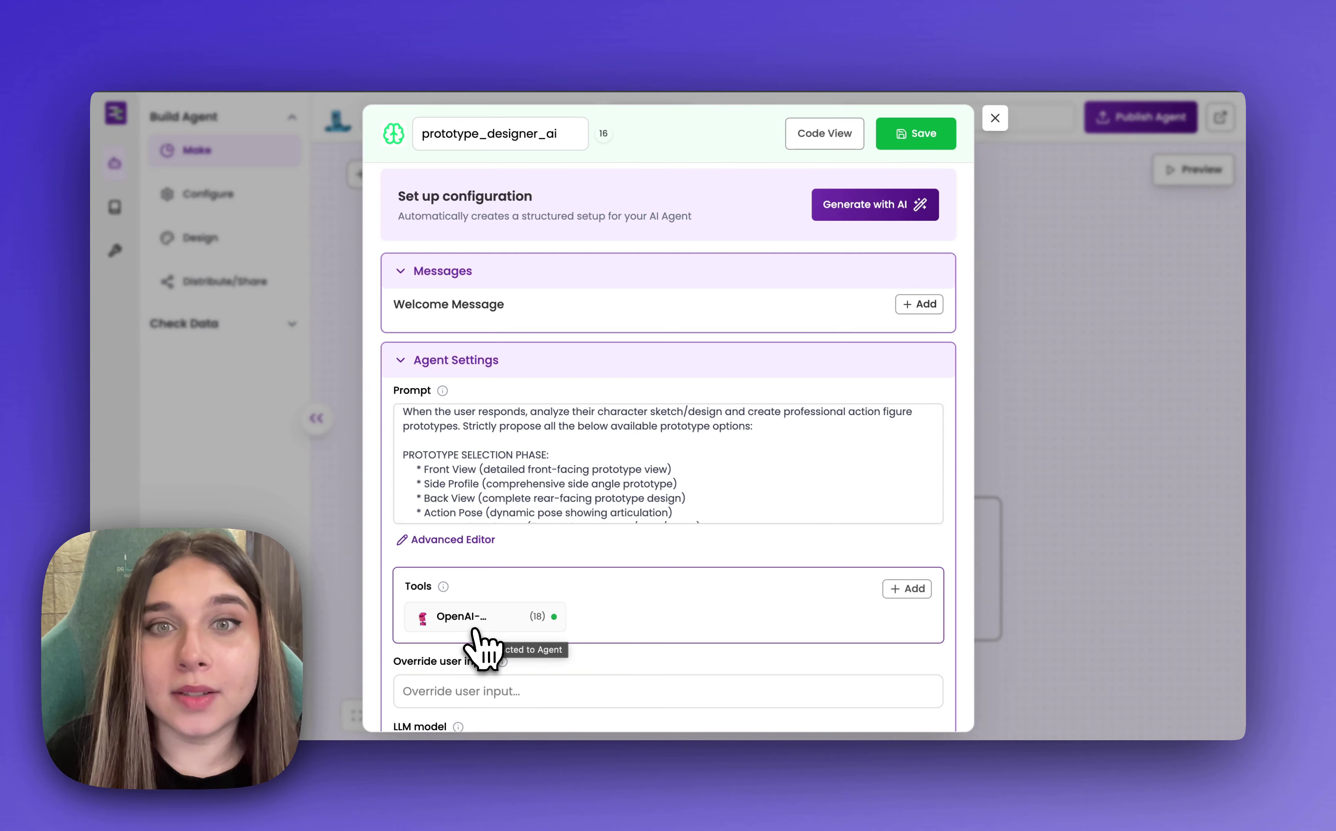
click(916, 134)
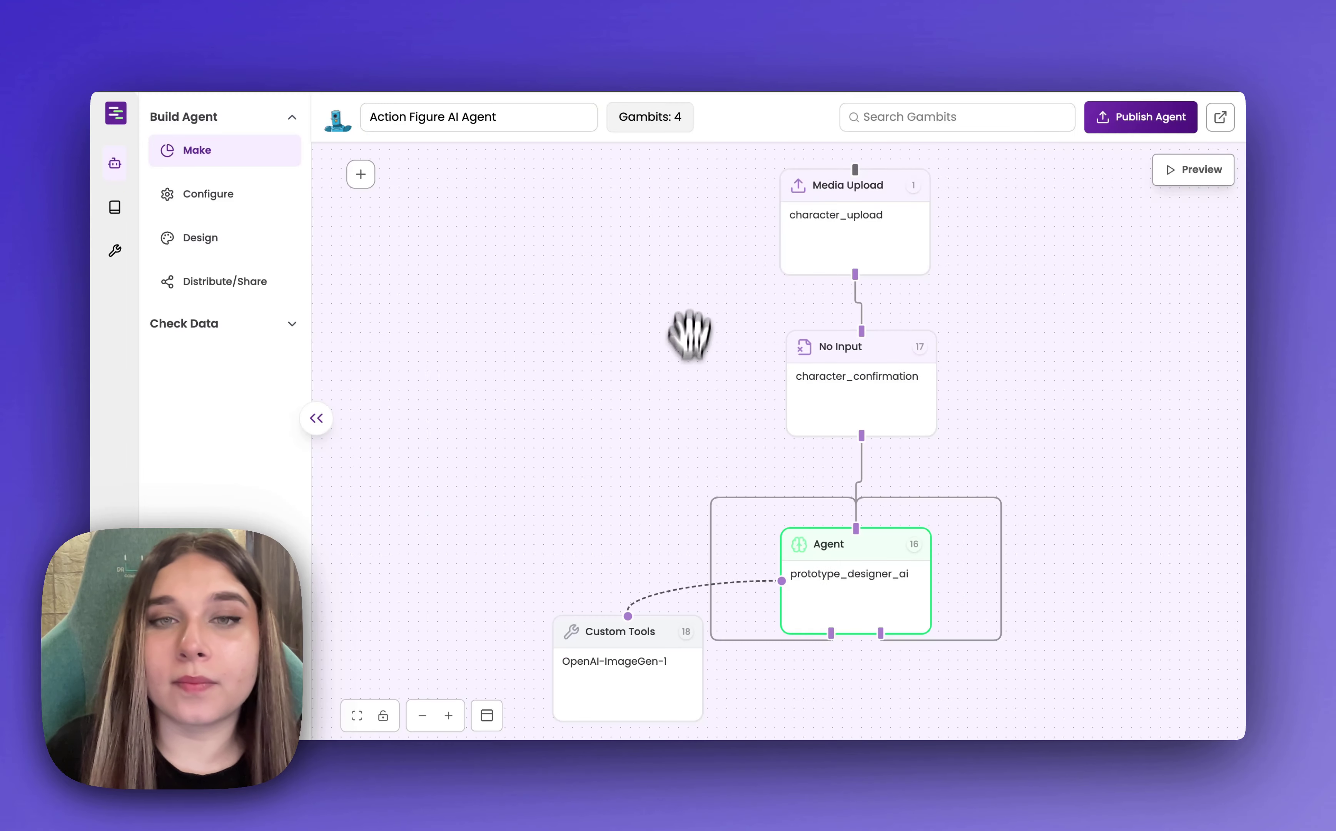
Review the tool selection and included subtools of the OpenAI-ImageGen-1 custom tools gambit and save it
drag(689, 392, 699, 282)
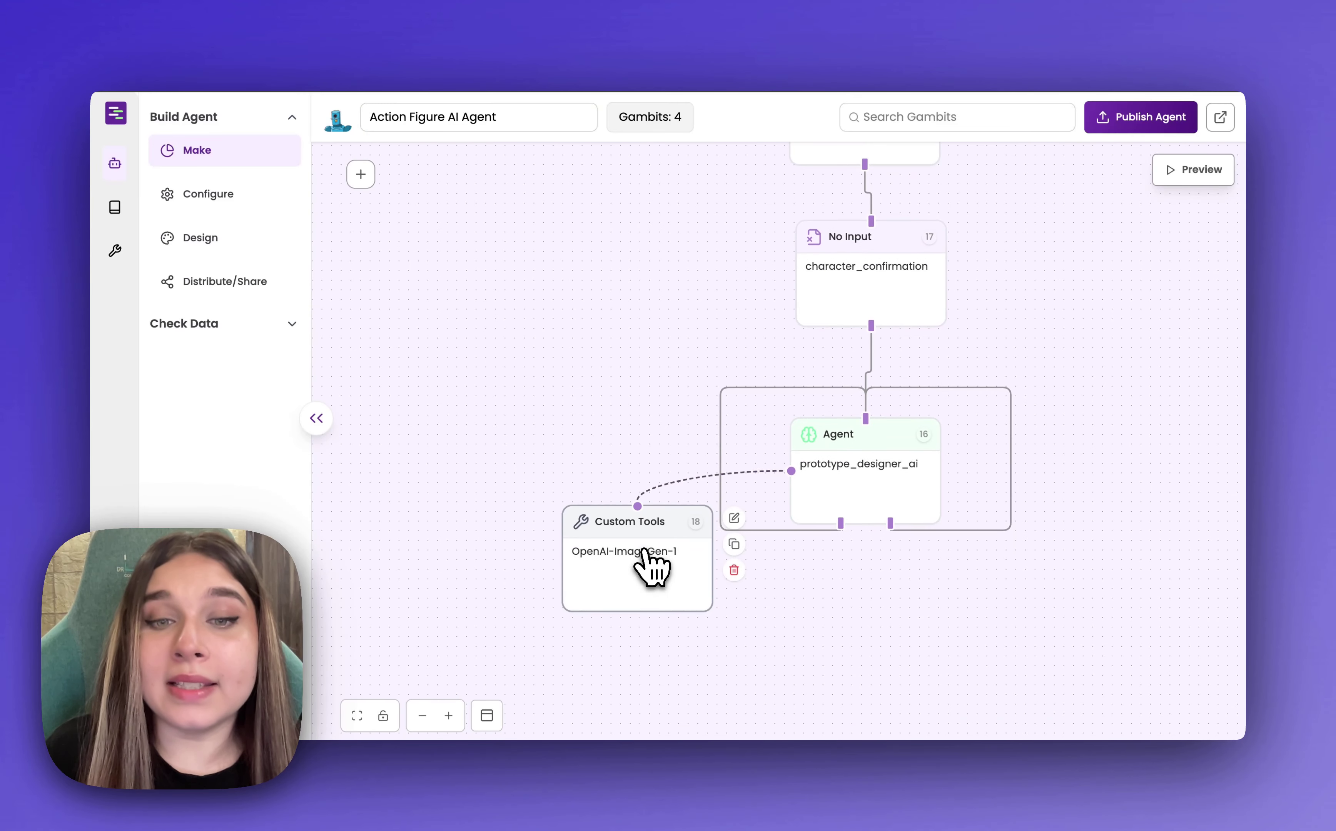
click(646, 551)
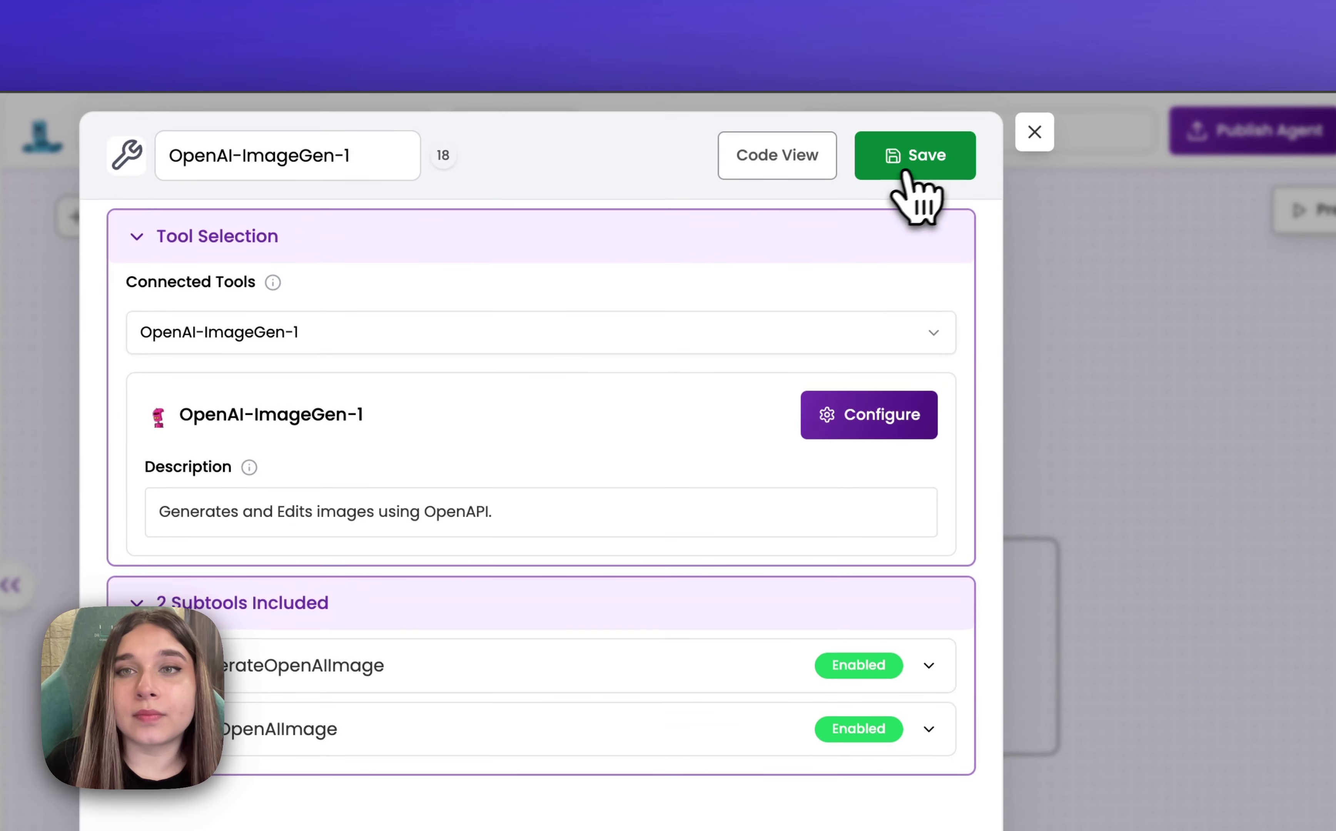
click(913, 140)
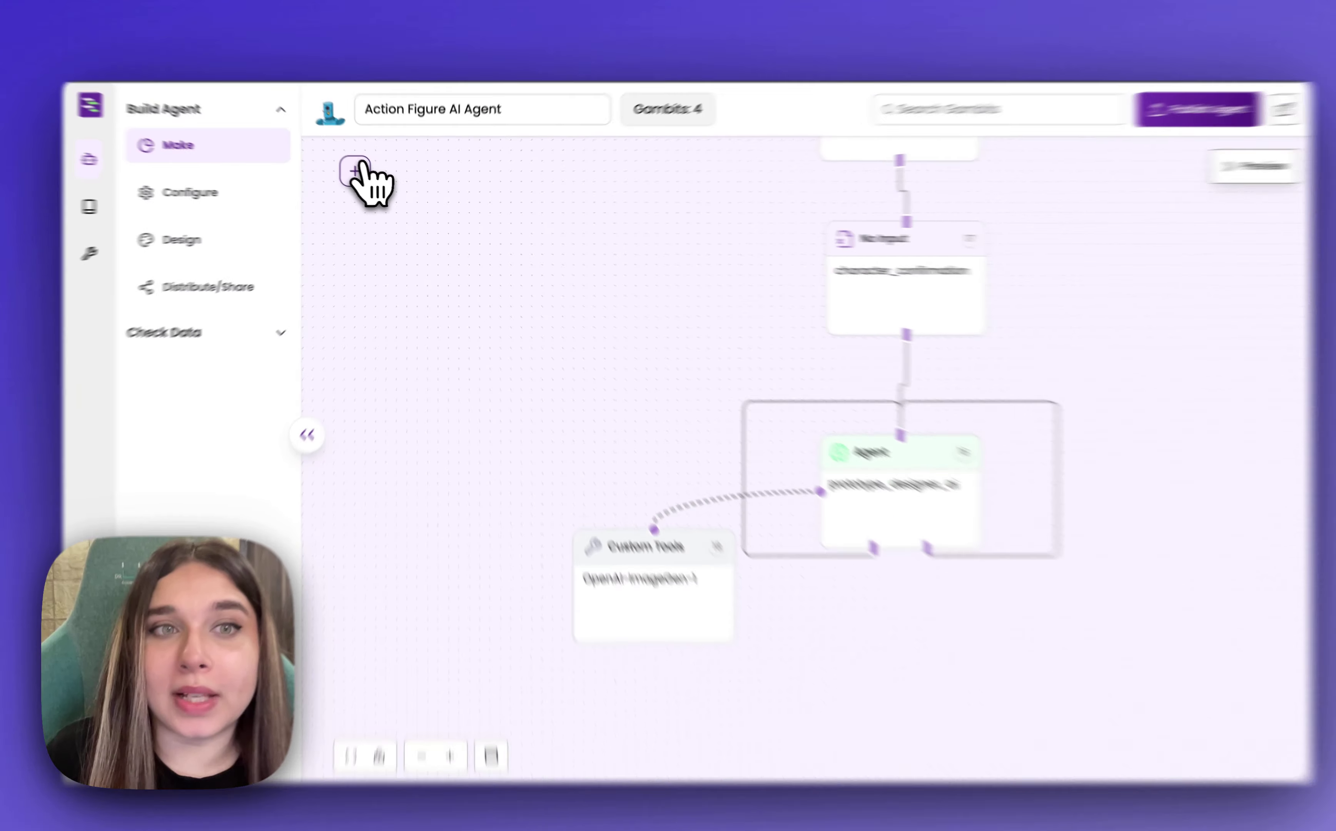
Search the available gambits for "google" and add a Google Drive tool gambit to the canvas beside the prototype_designer_ai agent
click(355, 172)
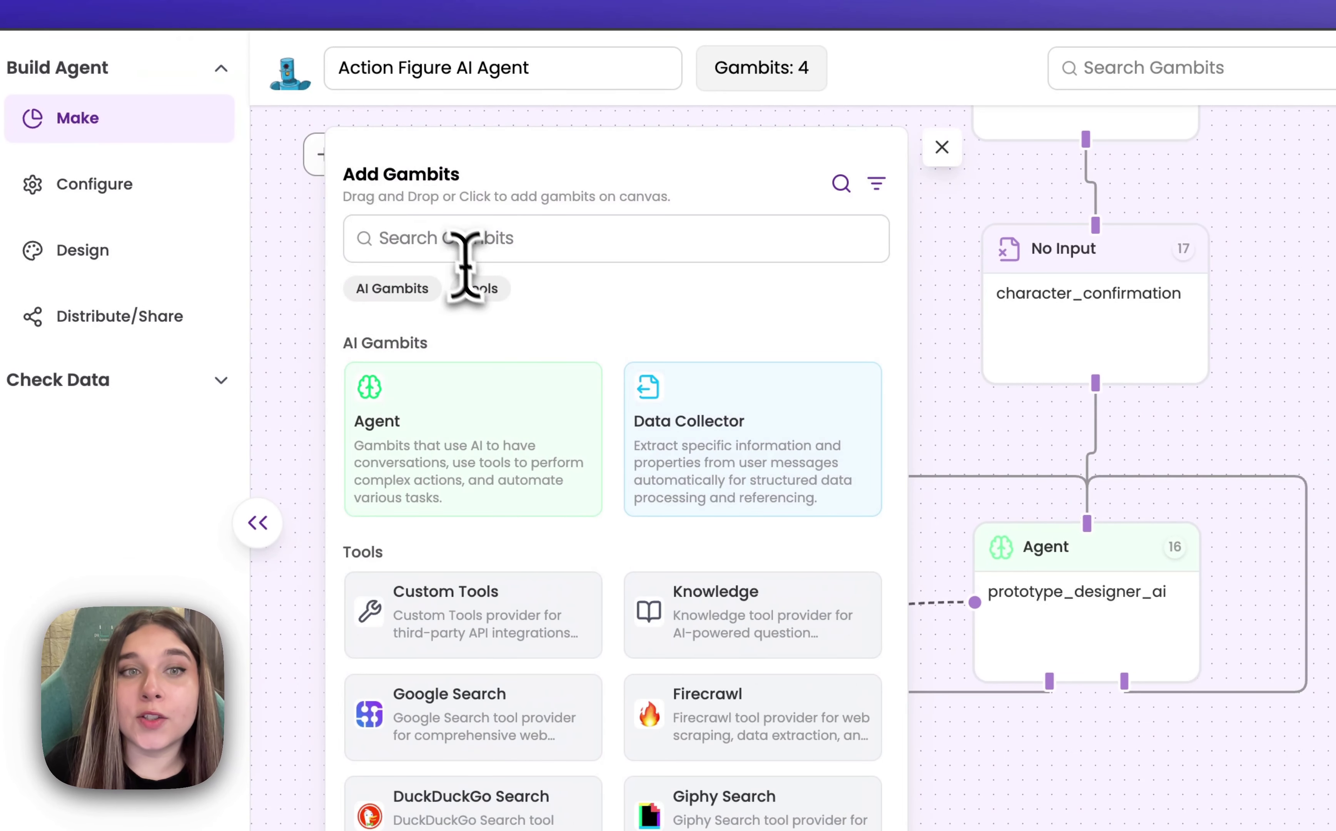
click(451, 242)
text(google)
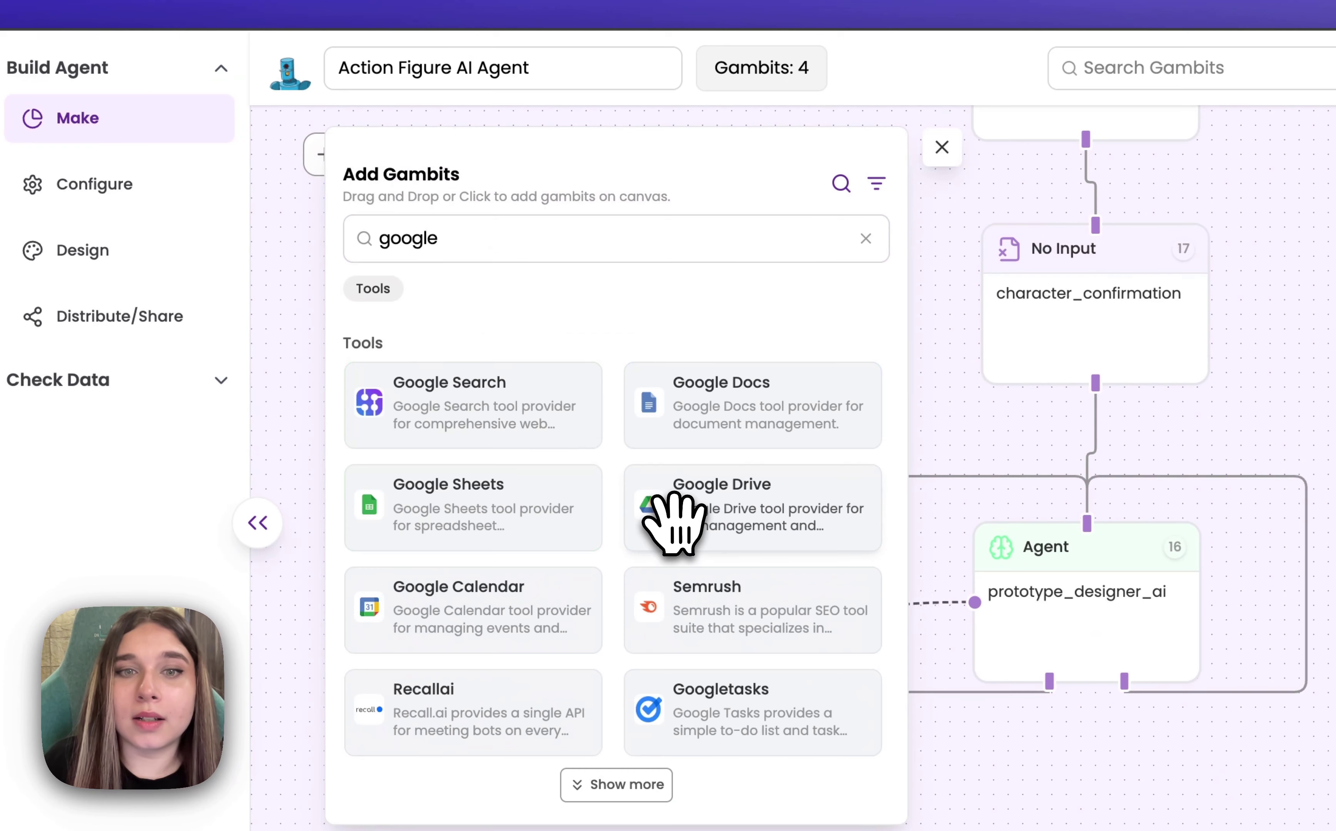
drag(674, 513, 651, 442)
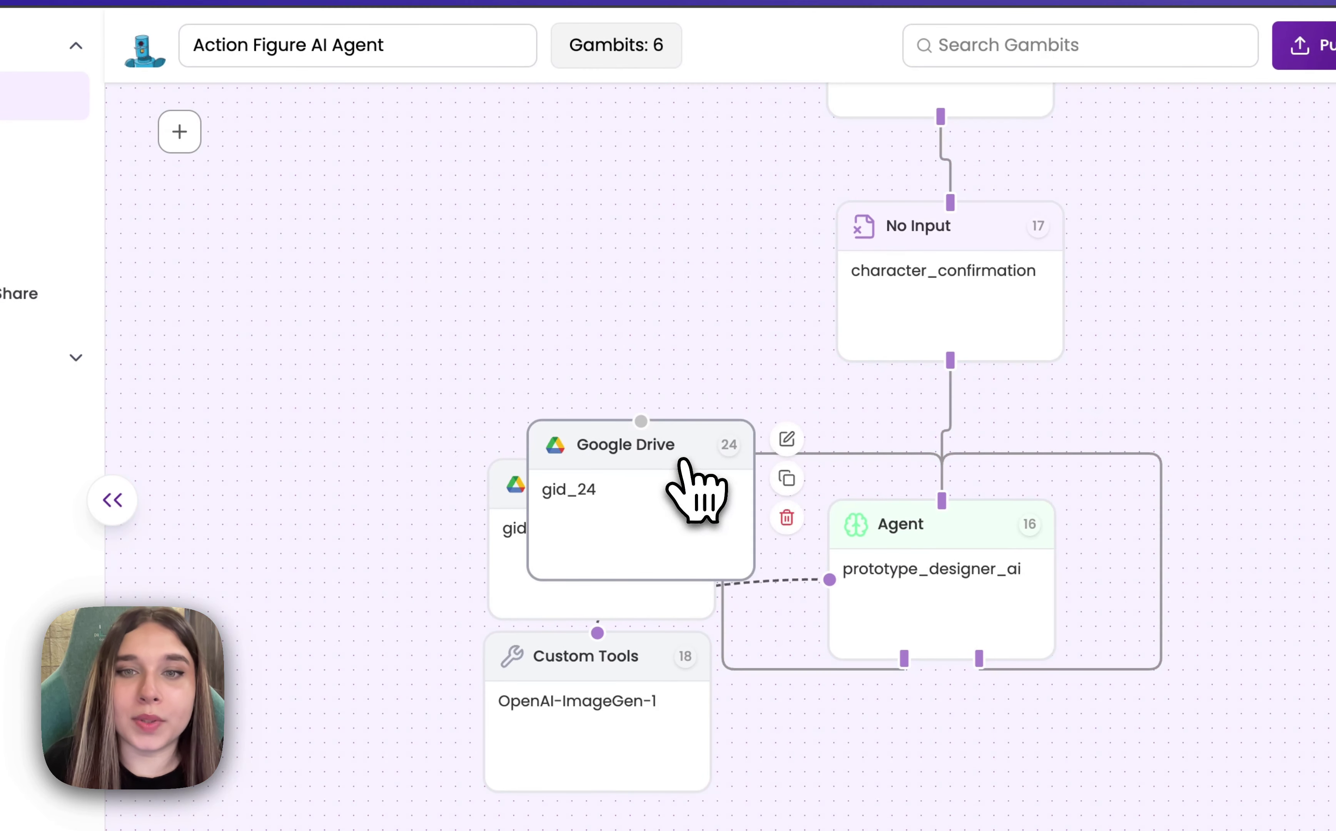
Delete the duplicate Google Drive gambit gid_24 and connect gid_23 to the prototype_designer_ai agent
click(787, 518)
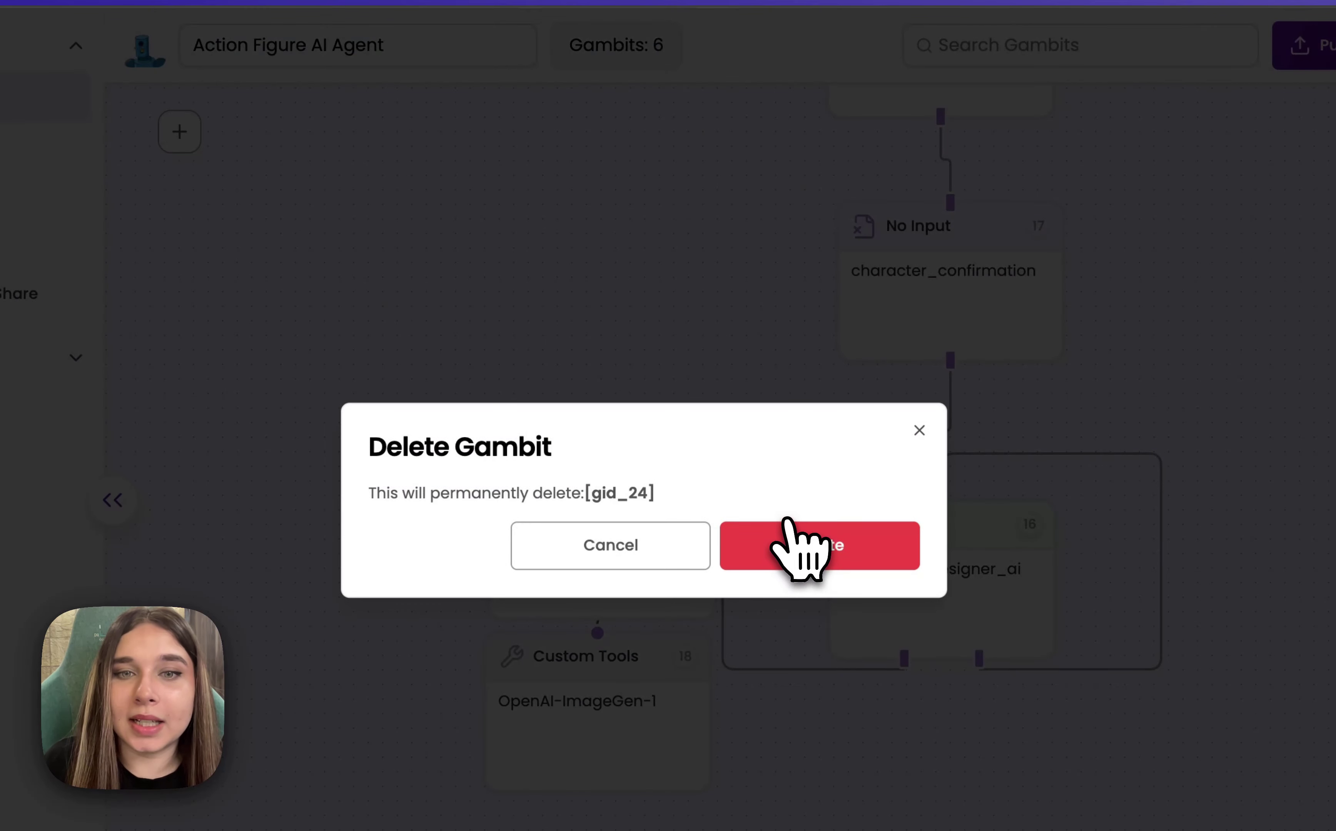
click(785, 532)
mouse_move(656, 522)
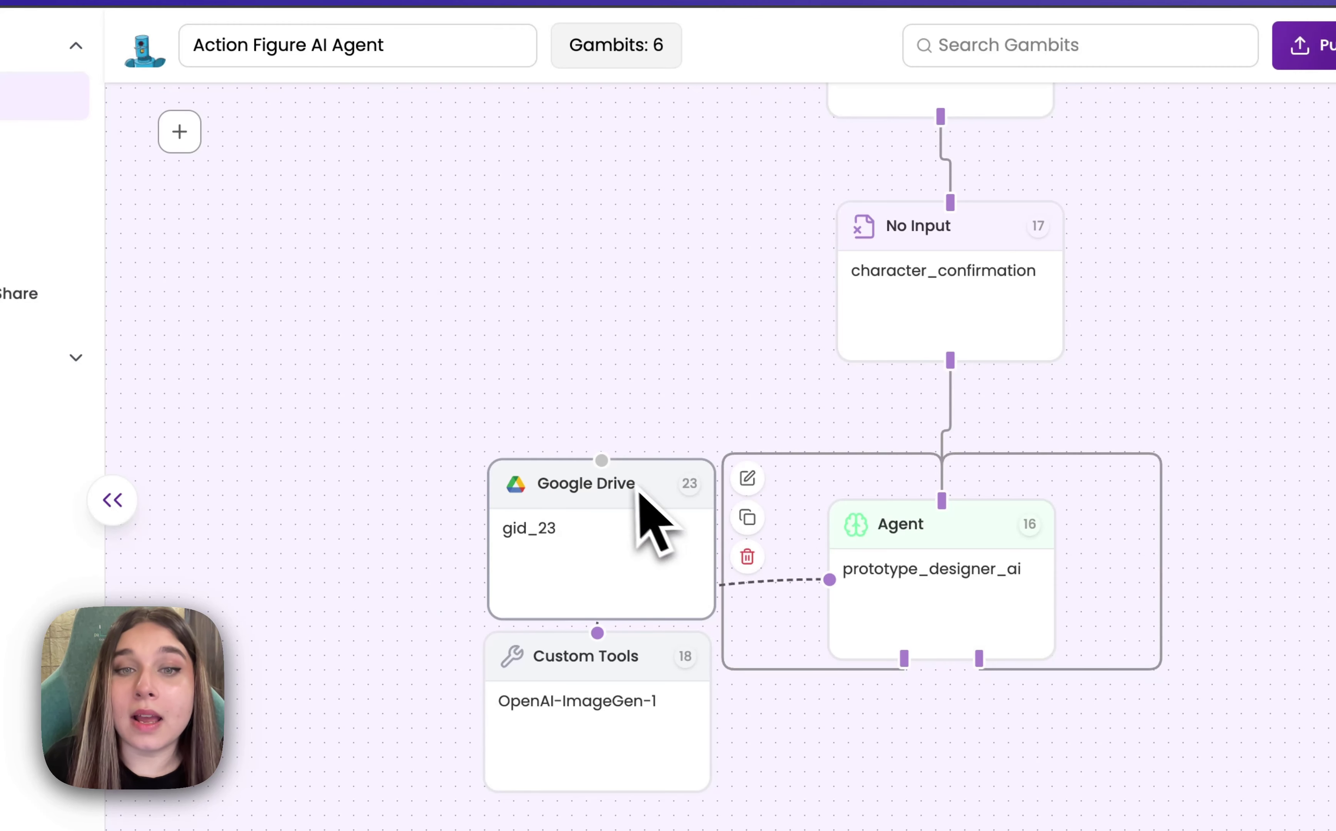
drag(604, 458, 828, 573)
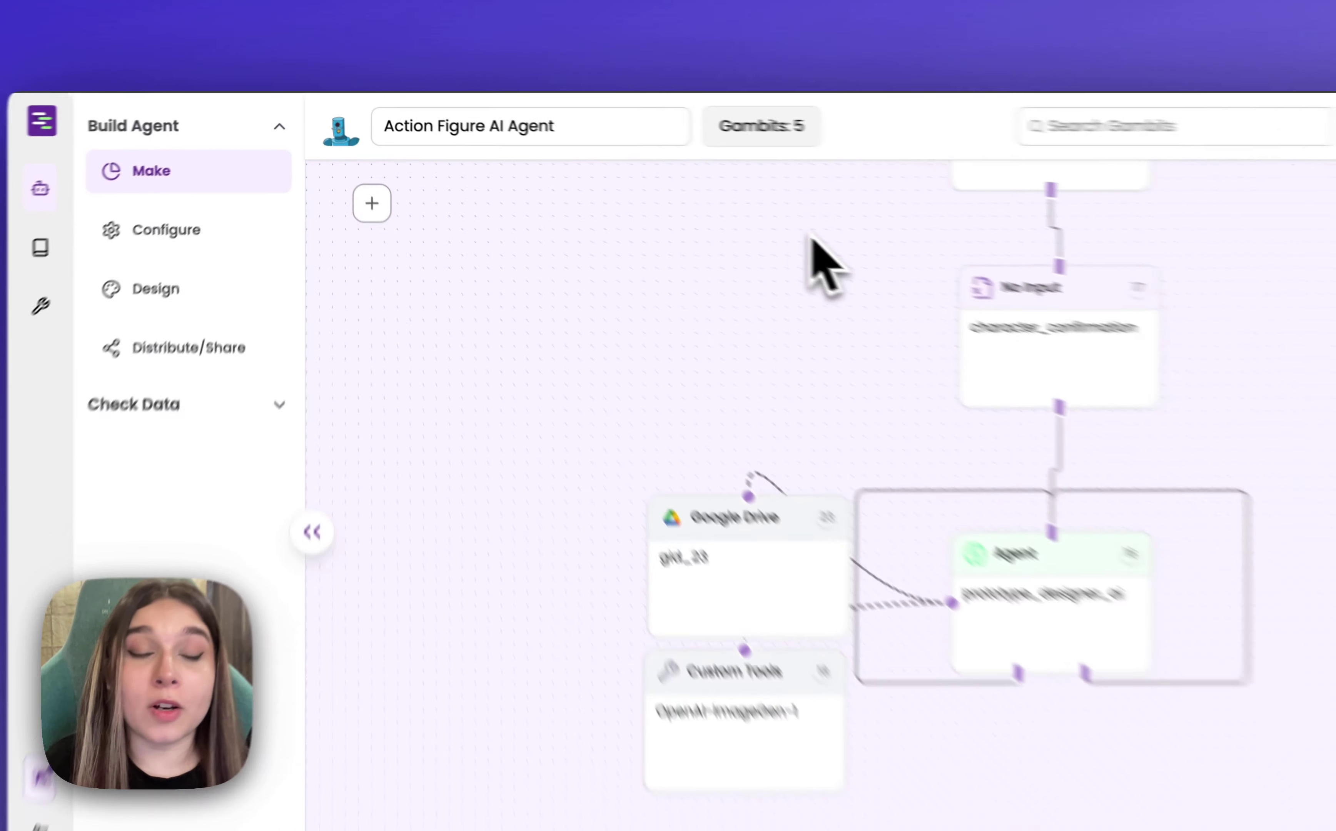
Open the workspace's Tools library and search the tools for "gmai"
mouse_move(34, 419)
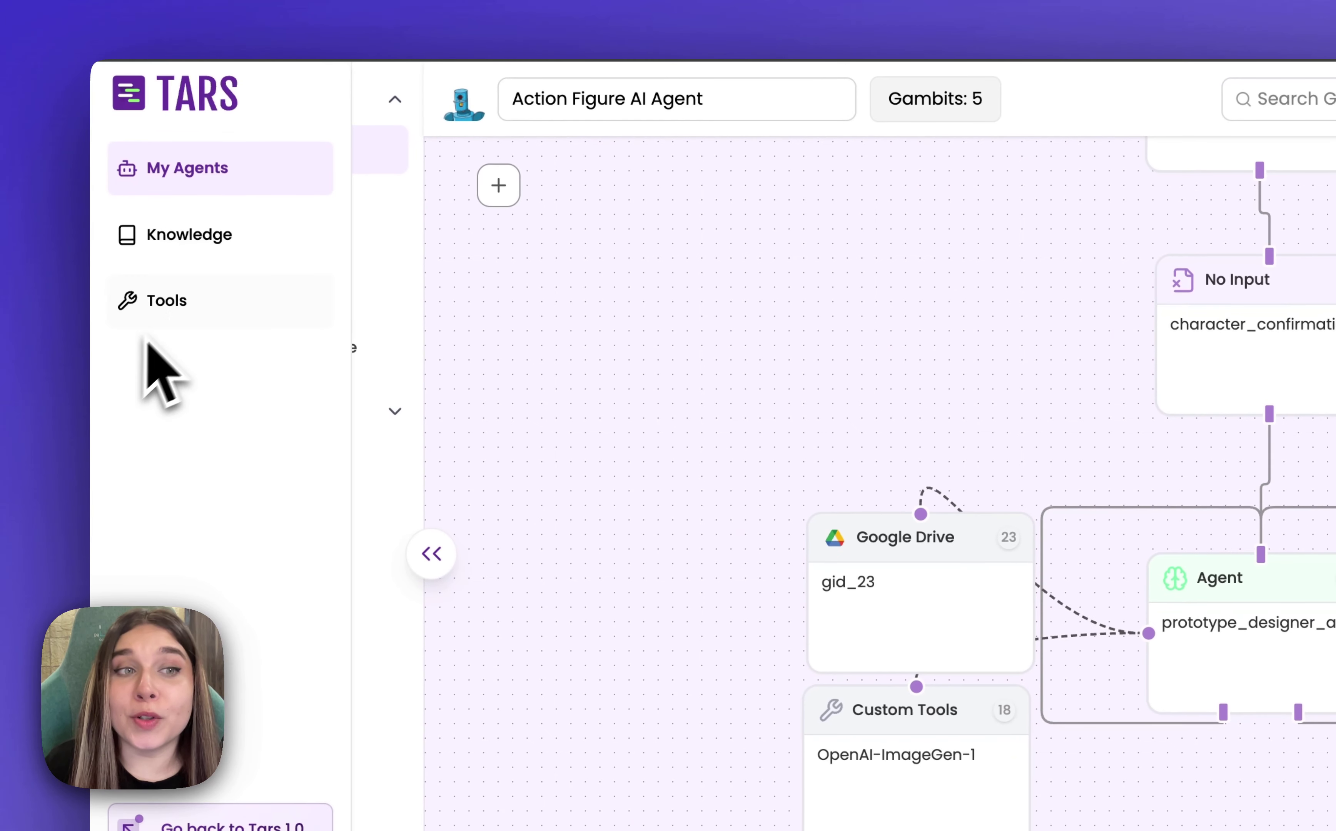
click(171, 303)
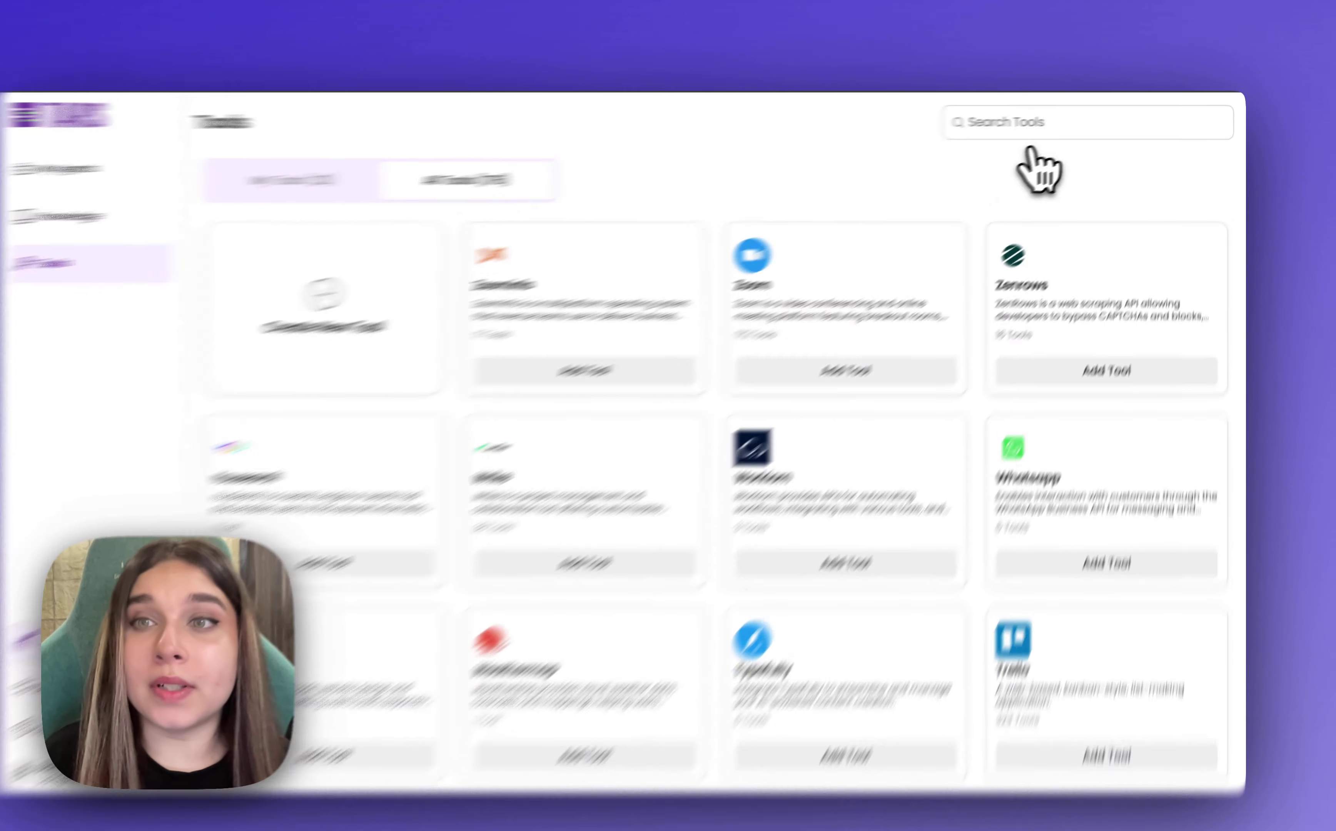
click(1117, 132)
text(gmai)
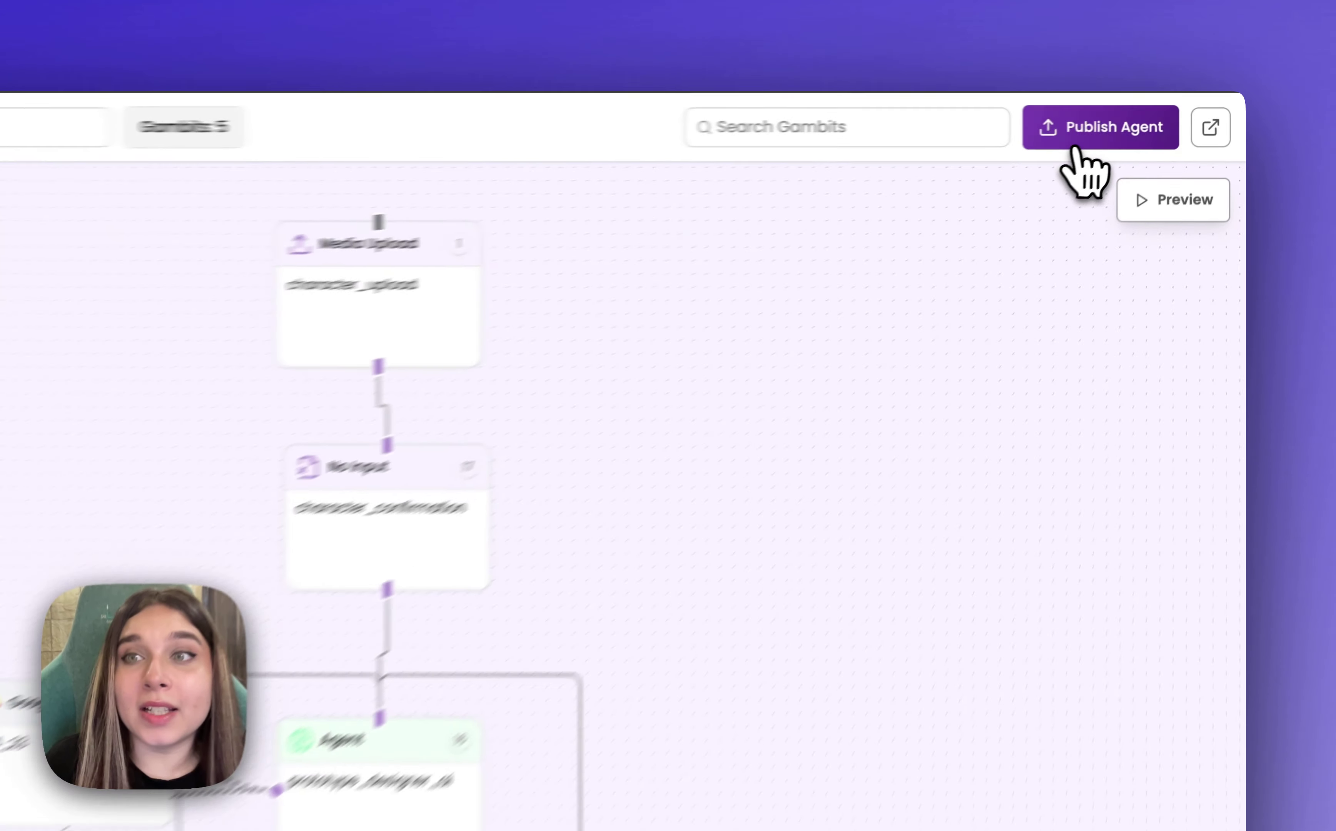
Publish the Action Figure AI Agent and expand the Build Agent navigation
click(1123, 129)
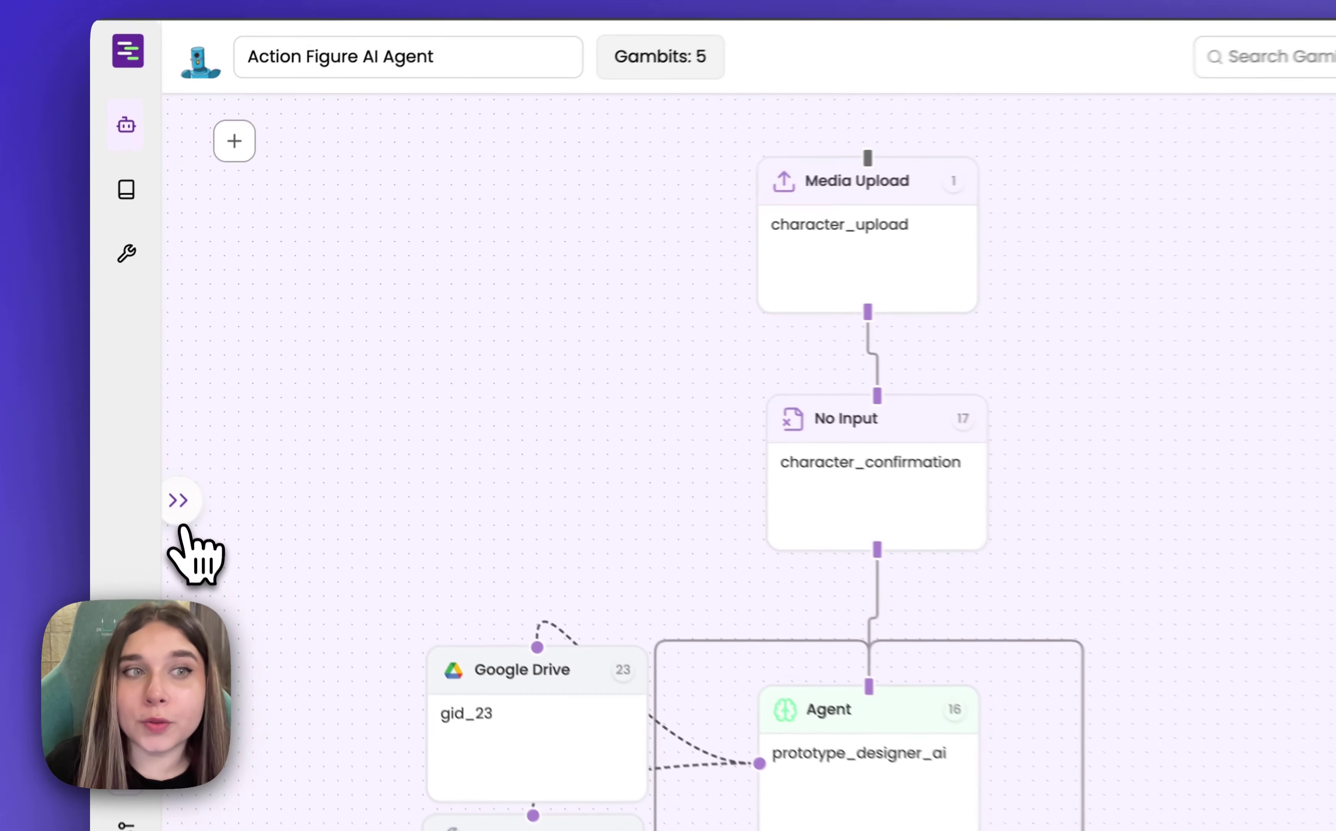
click(180, 514)
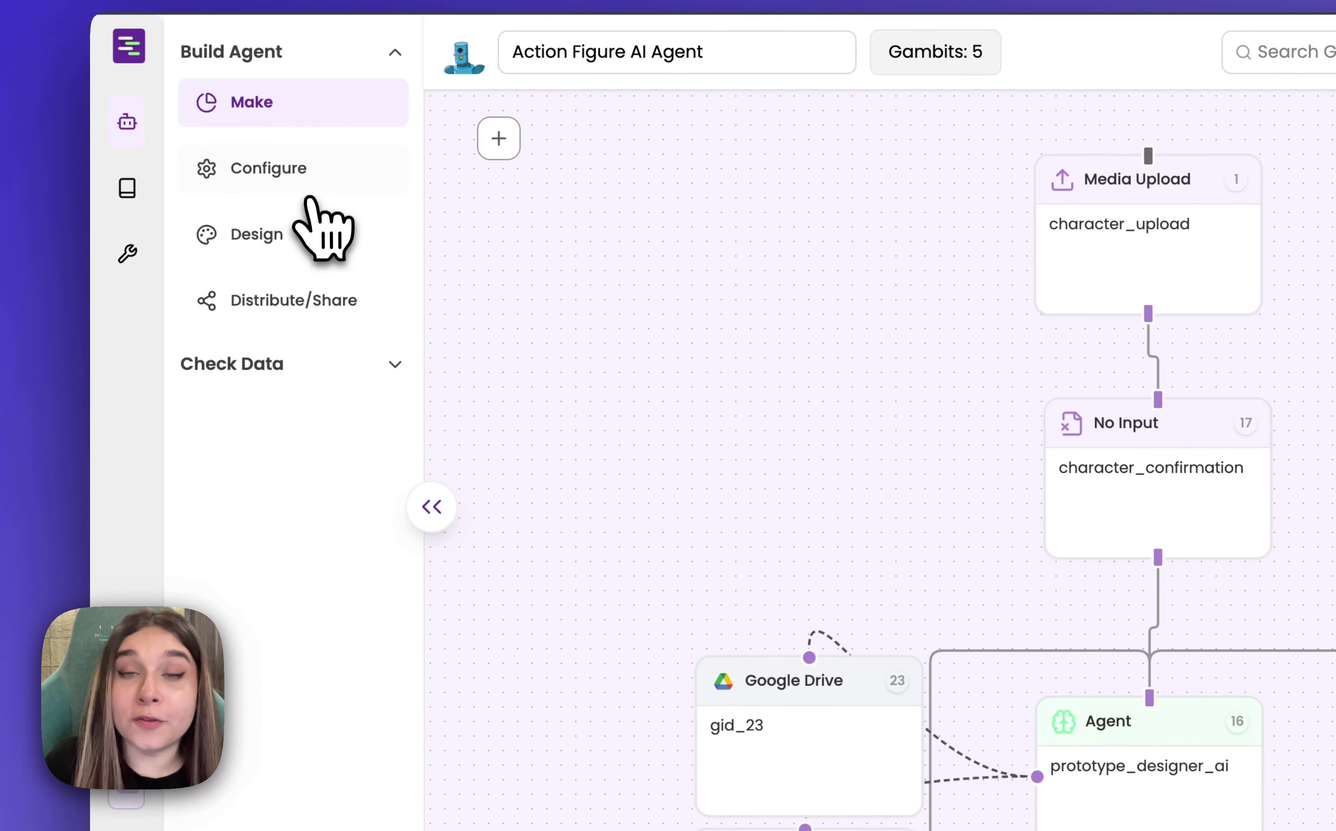